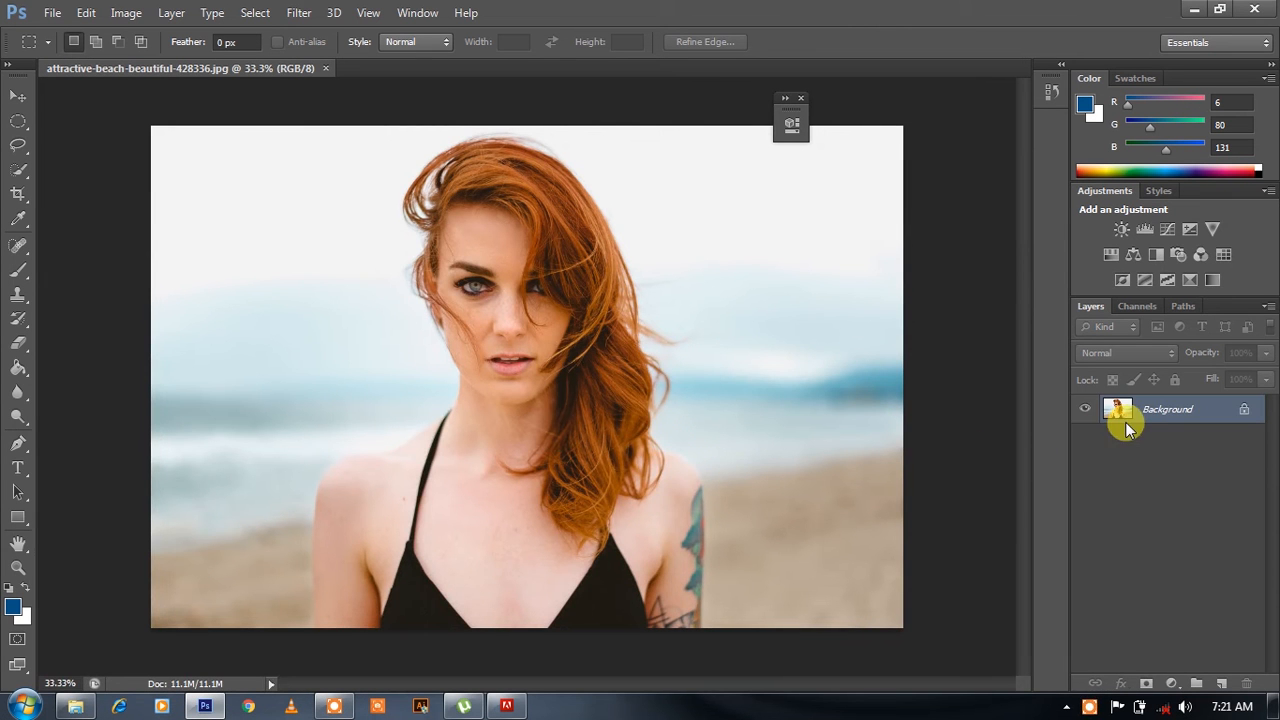
# - Duplicate the Background layer twice and add a new empty layer above the copies
pyautogui.moveTo(1155, 408); pyautogui.dragTo(1221, 683)
pyautogui.moveTo(1170, 409); pyautogui.dragTo(1221, 683)
pyautogui.click(1221, 683)
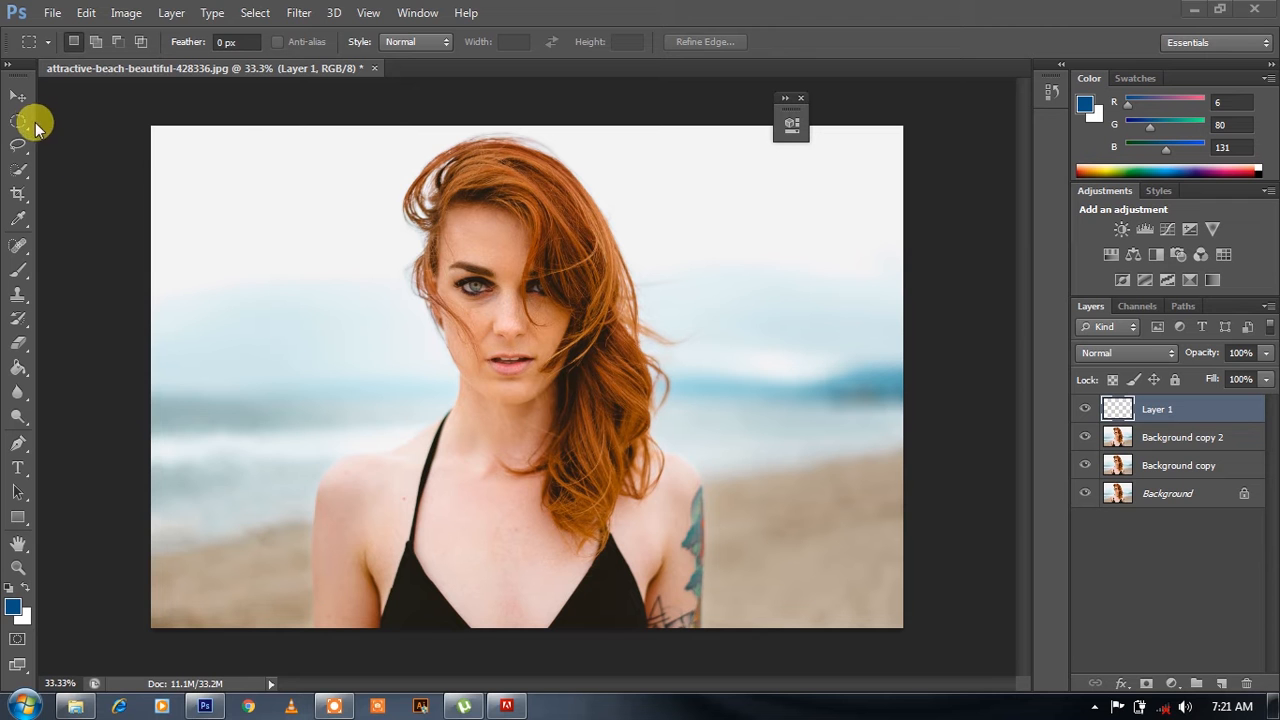
# - Draw a small circular selection with the Elliptical Marquee tool beside the woman's face on Layer 1
pyautogui.click(23, 122)
pyautogui.click(18, 122)
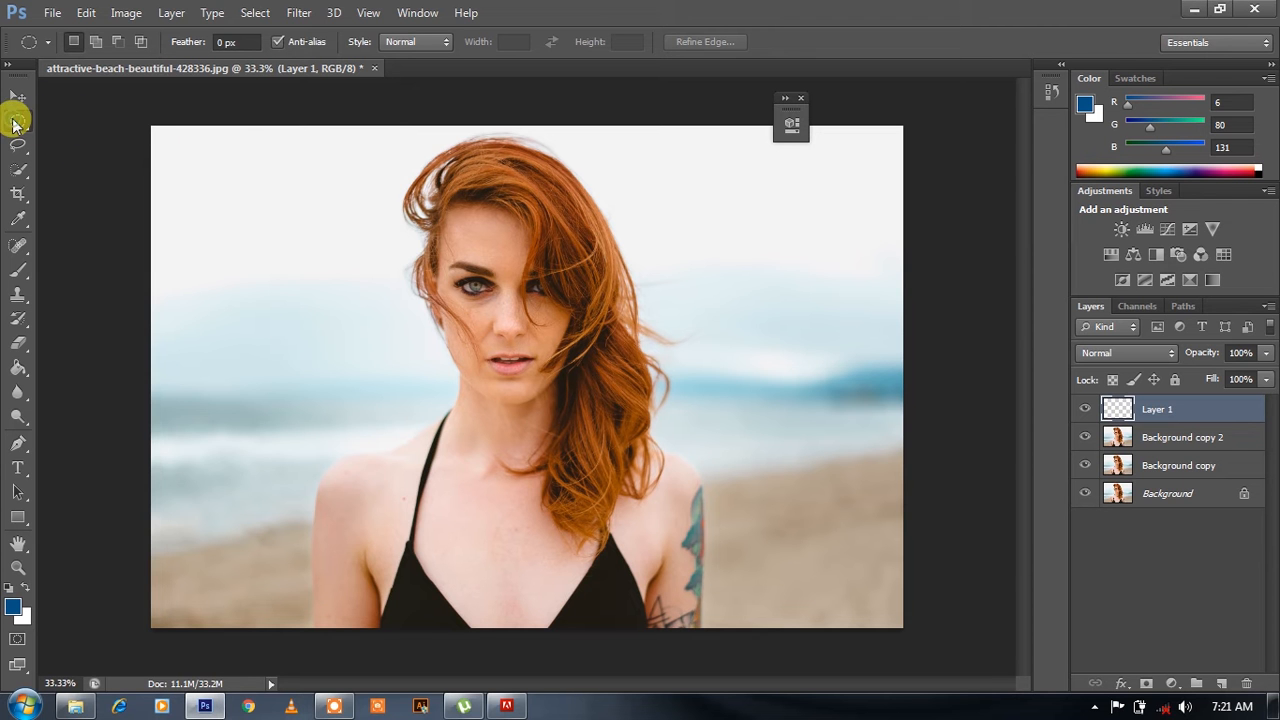
pyautogui.hotkey('ctrl', '+')
pyautogui.hotkey('ctrl', '+')
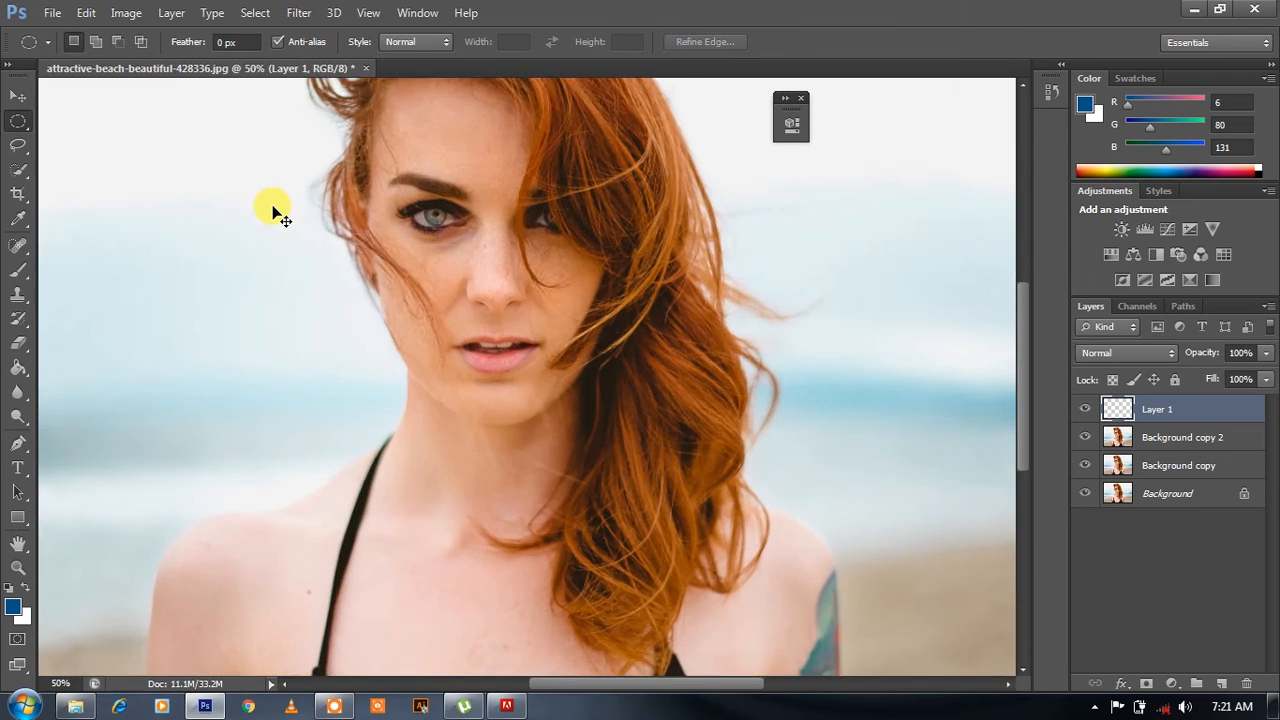
pyautogui.moveTo(246, 240); pyautogui.dragTo(346, 341)
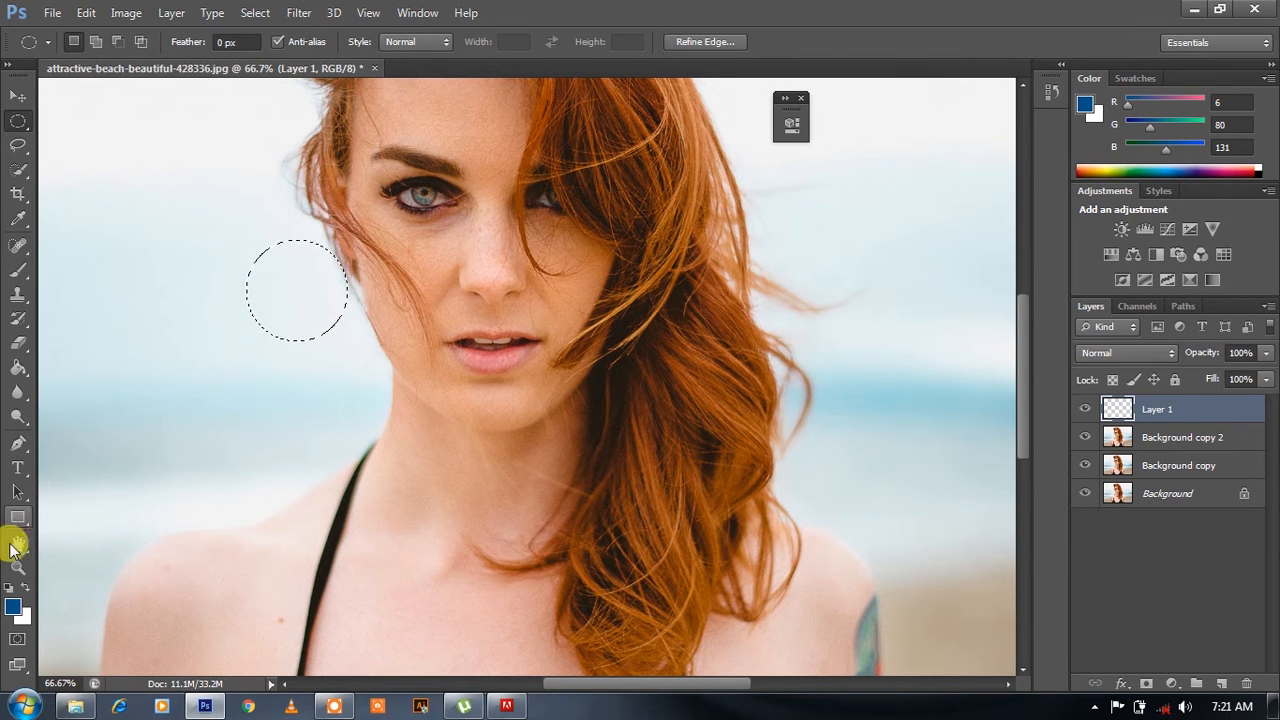
pyautogui.click(15, 606)
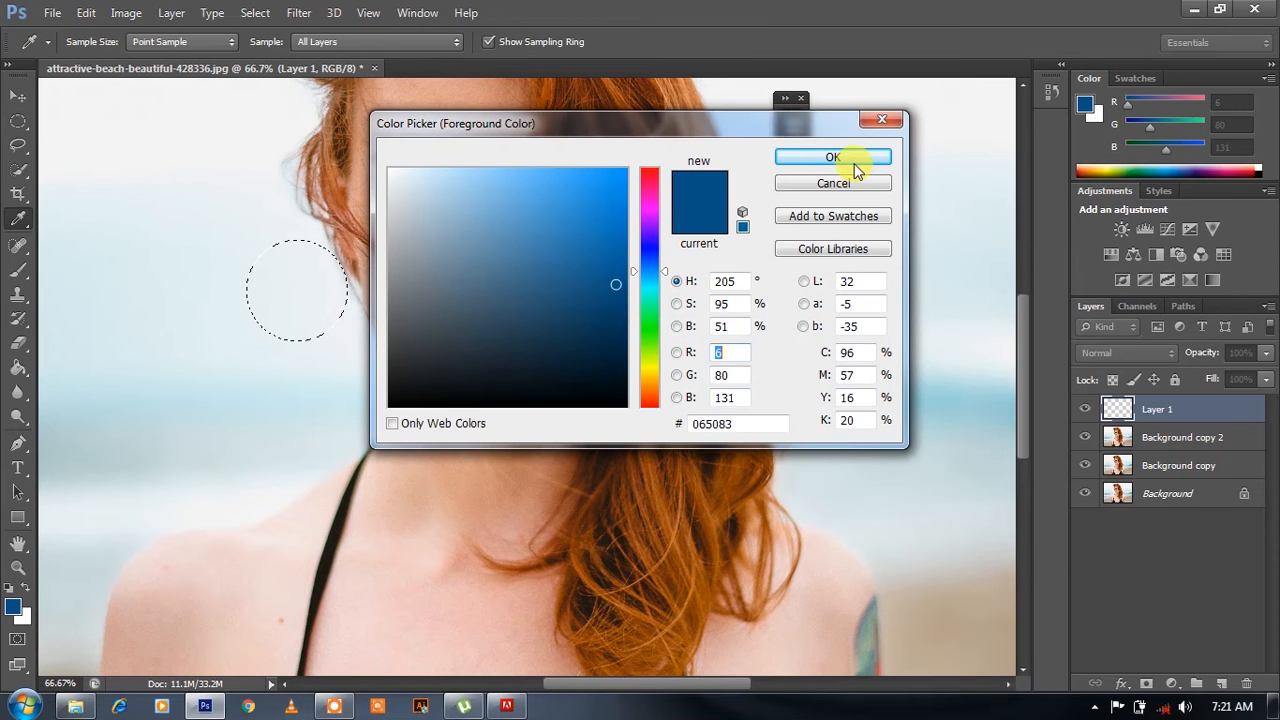
pyautogui.click(786, 162)
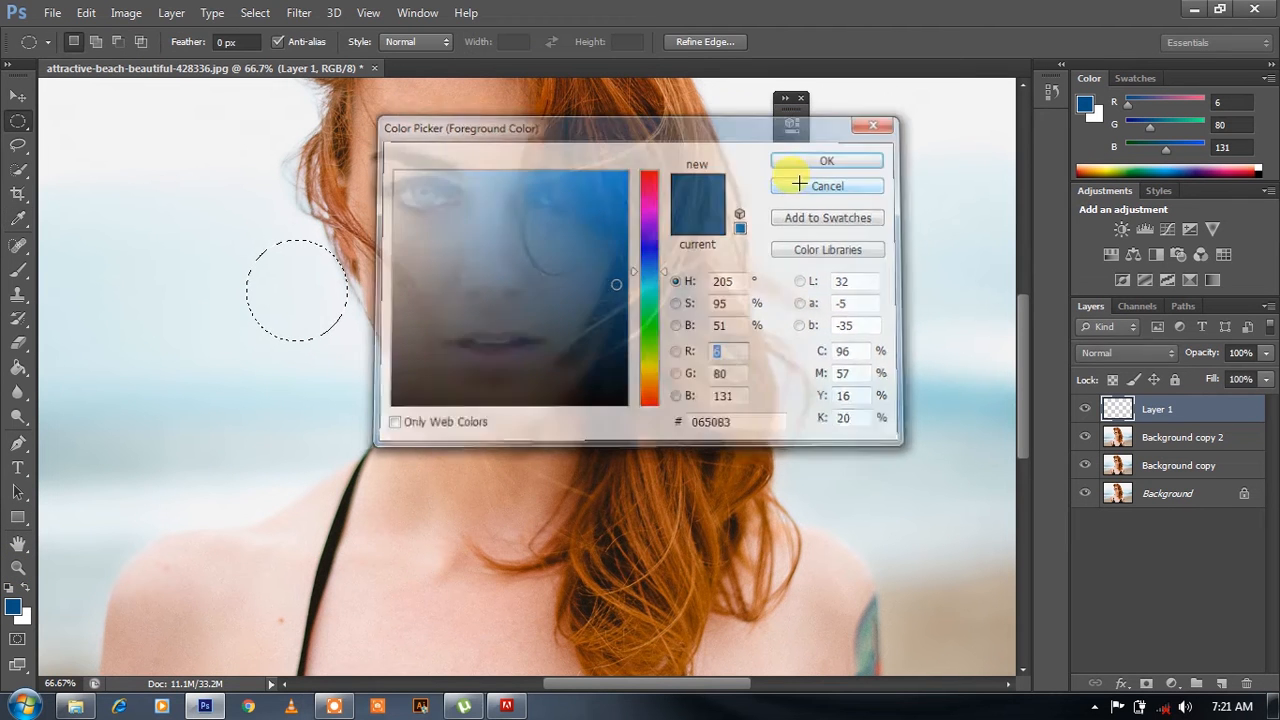
pyautogui.click(20, 416)
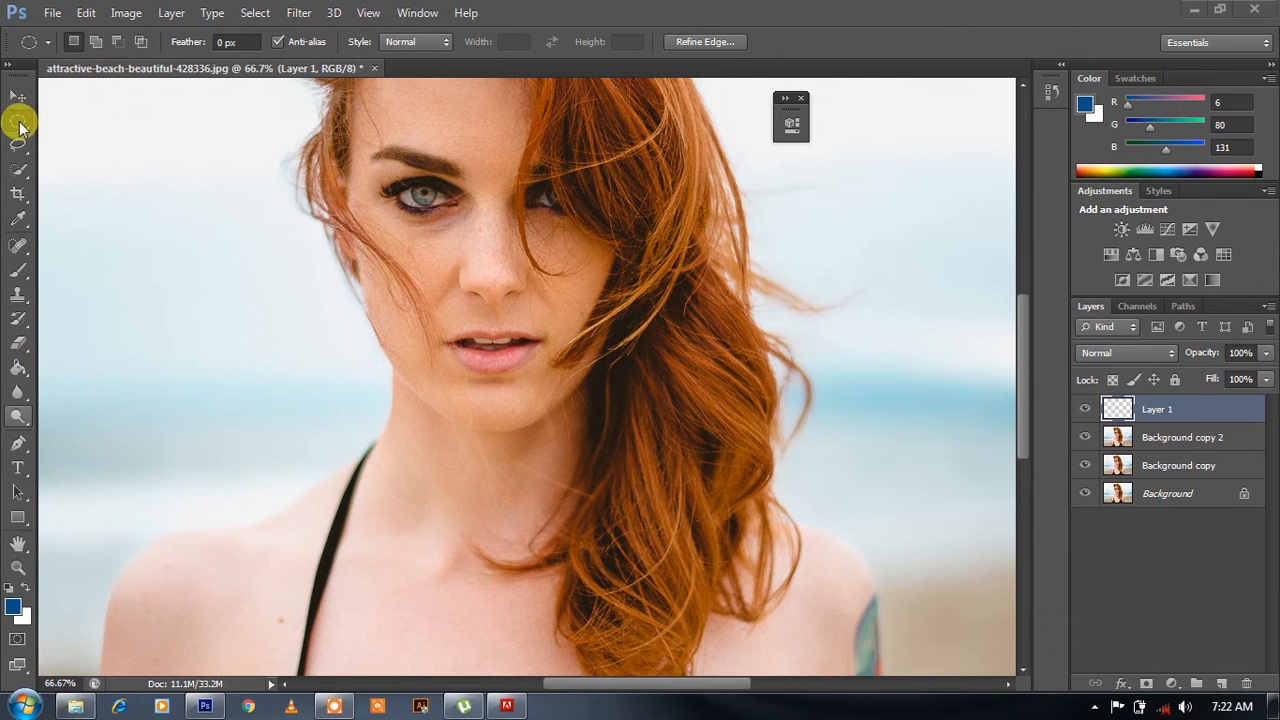
pyautogui.click(20, 122)
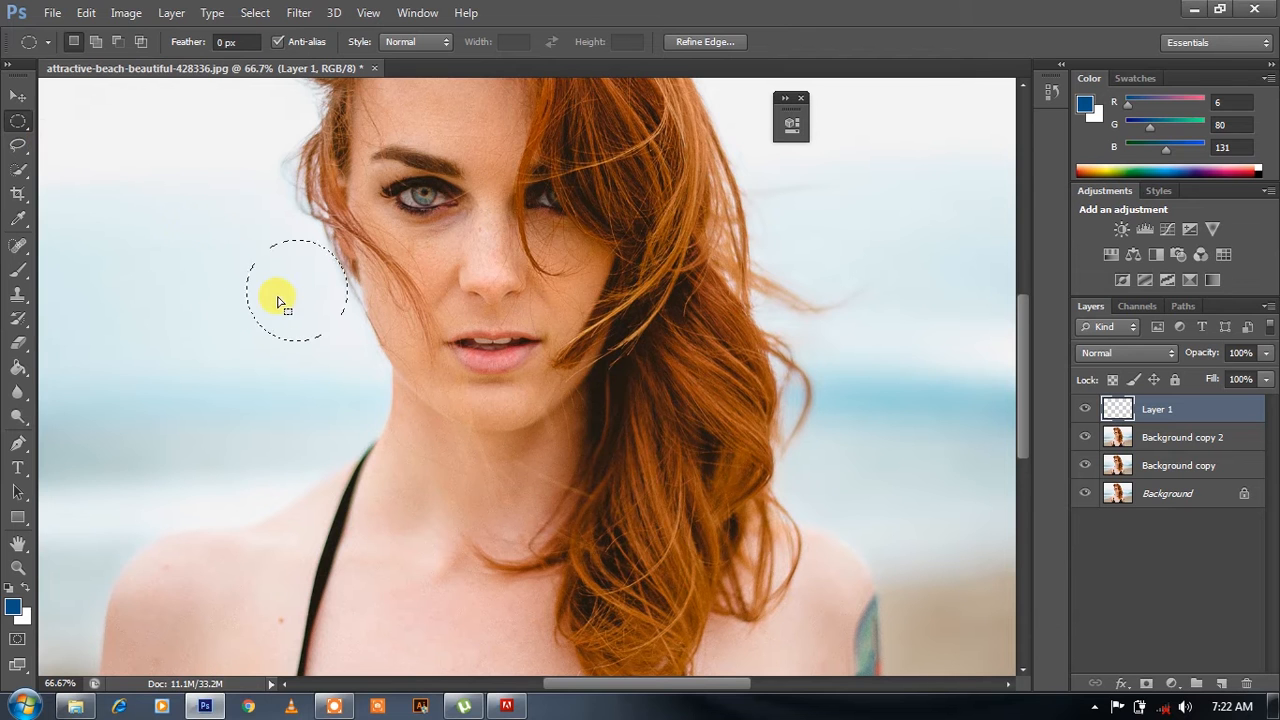
# - Switch to the Gradient tool and choose the Foreground to Transparent preset for editing
pyautogui.click(22, 368)
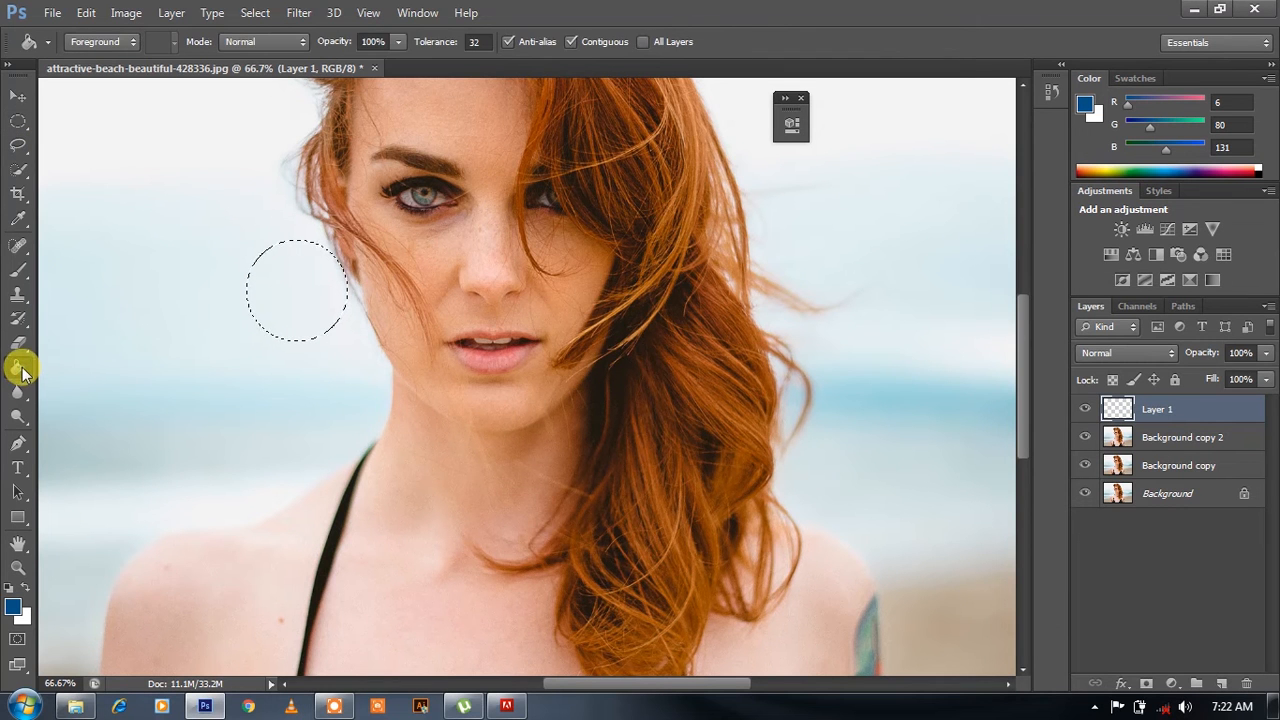
pyautogui.click(26, 372)
pyautogui.click(80, 369)
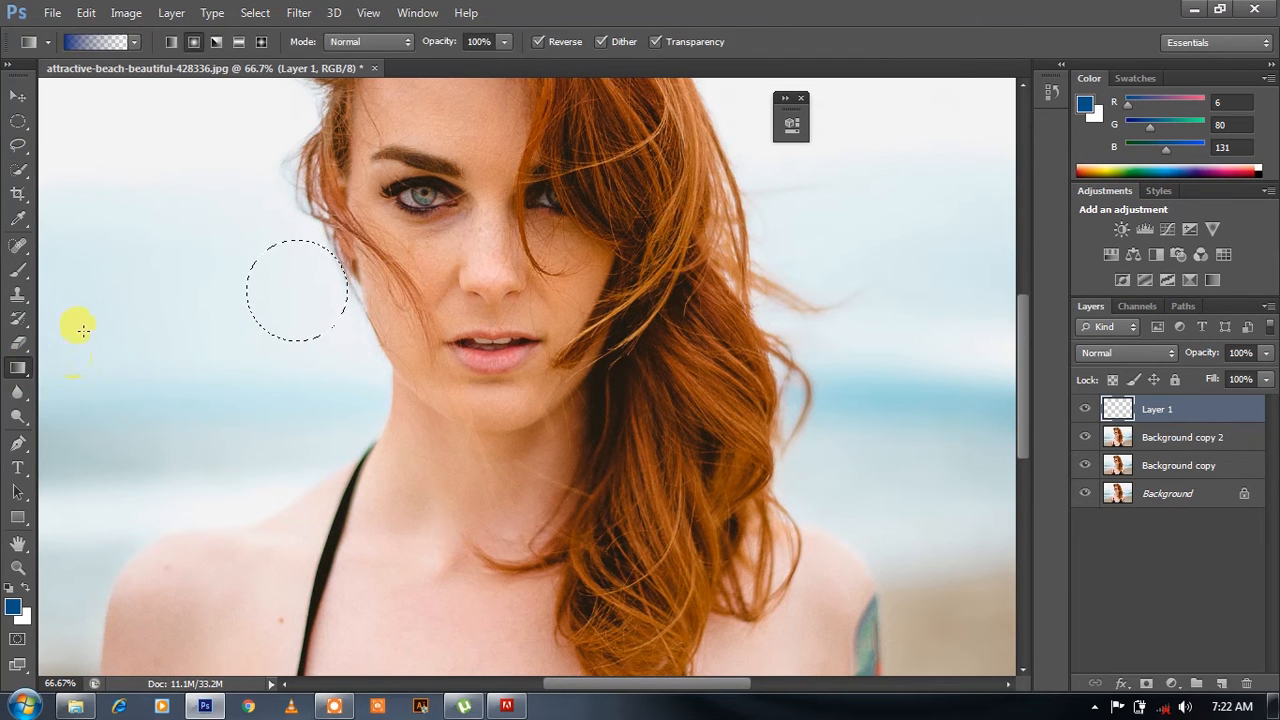
pyautogui.click(105, 42)
pyautogui.click(501, 145)
pyautogui.doubleClick(501, 145)
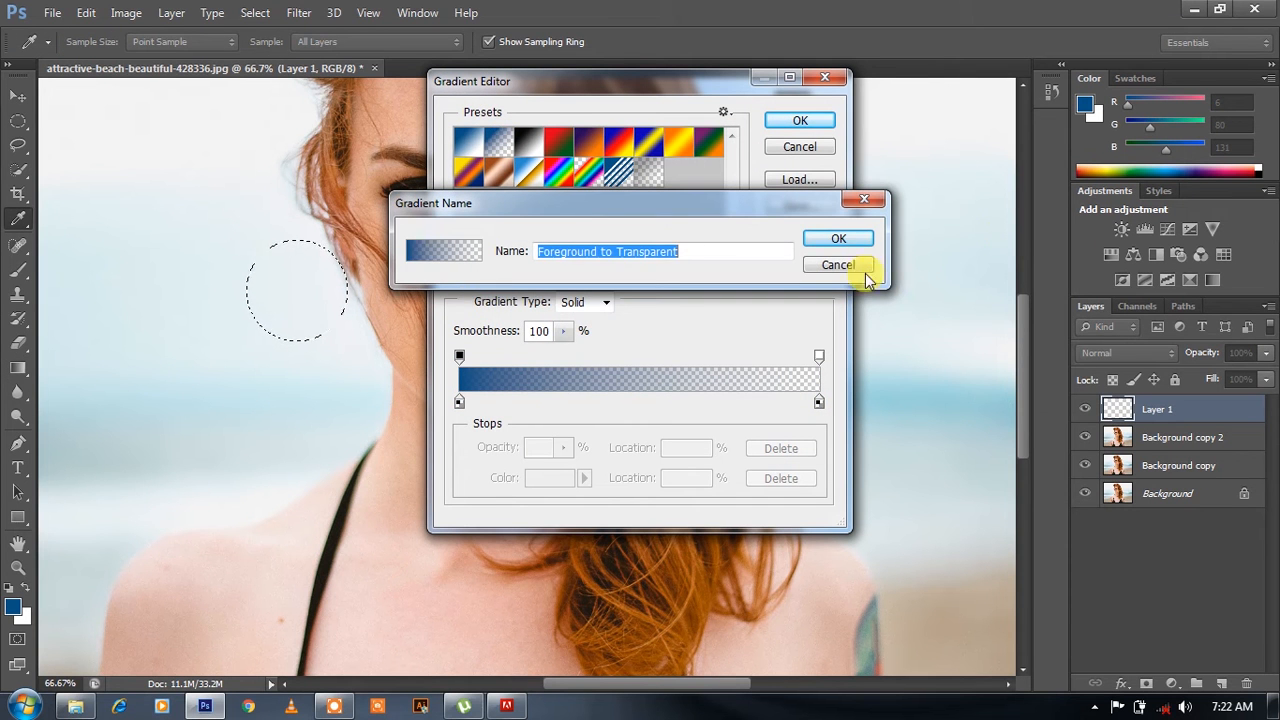
pyautogui.click(838, 265)
# - Set the gradient's start stop colour to 01406c and its end stop colour to 023d66, and accept the gradient
pyautogui.click(459, 401)
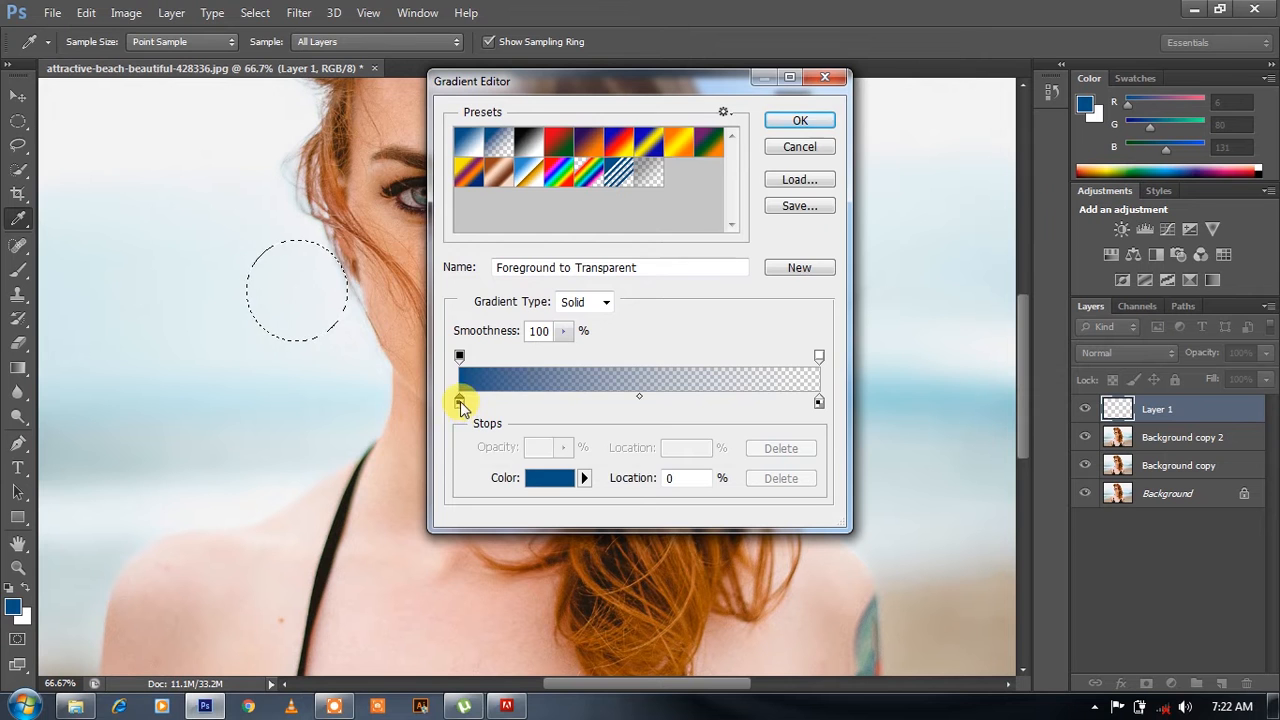
pyautogui.click(459, 401)
pyautogui.click(625, 308)
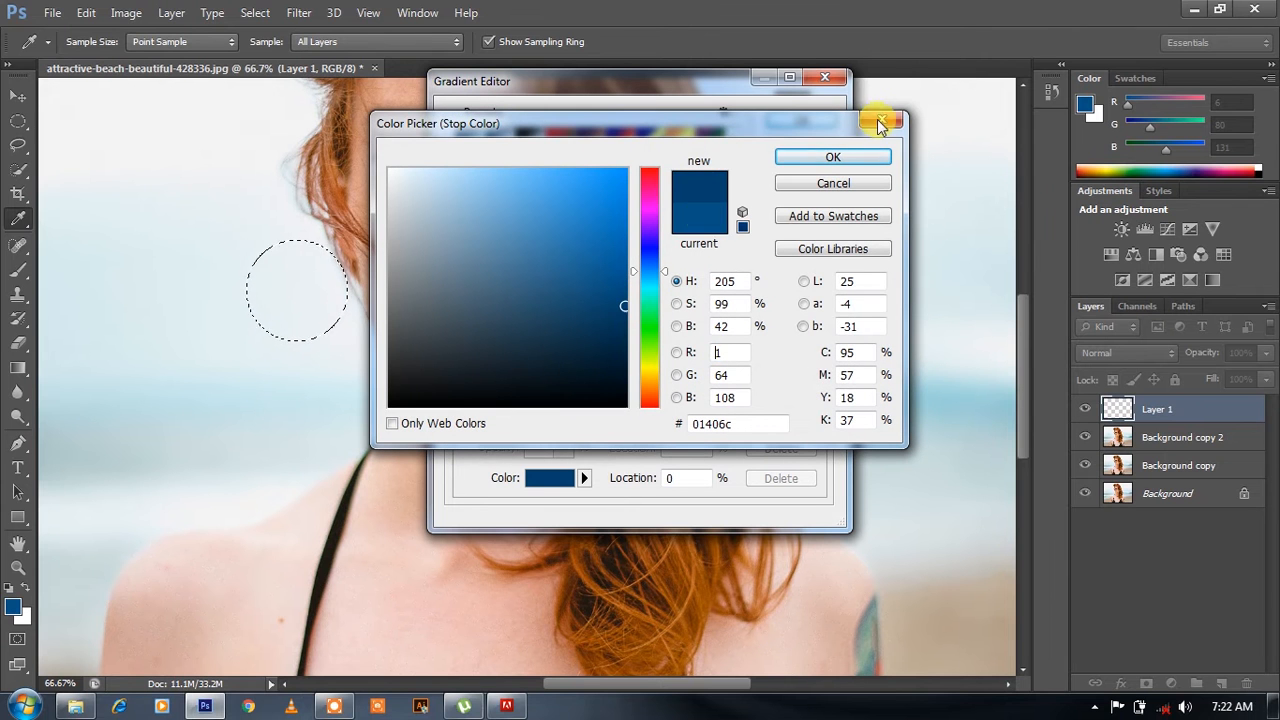
pyautogui.click(845, 157)
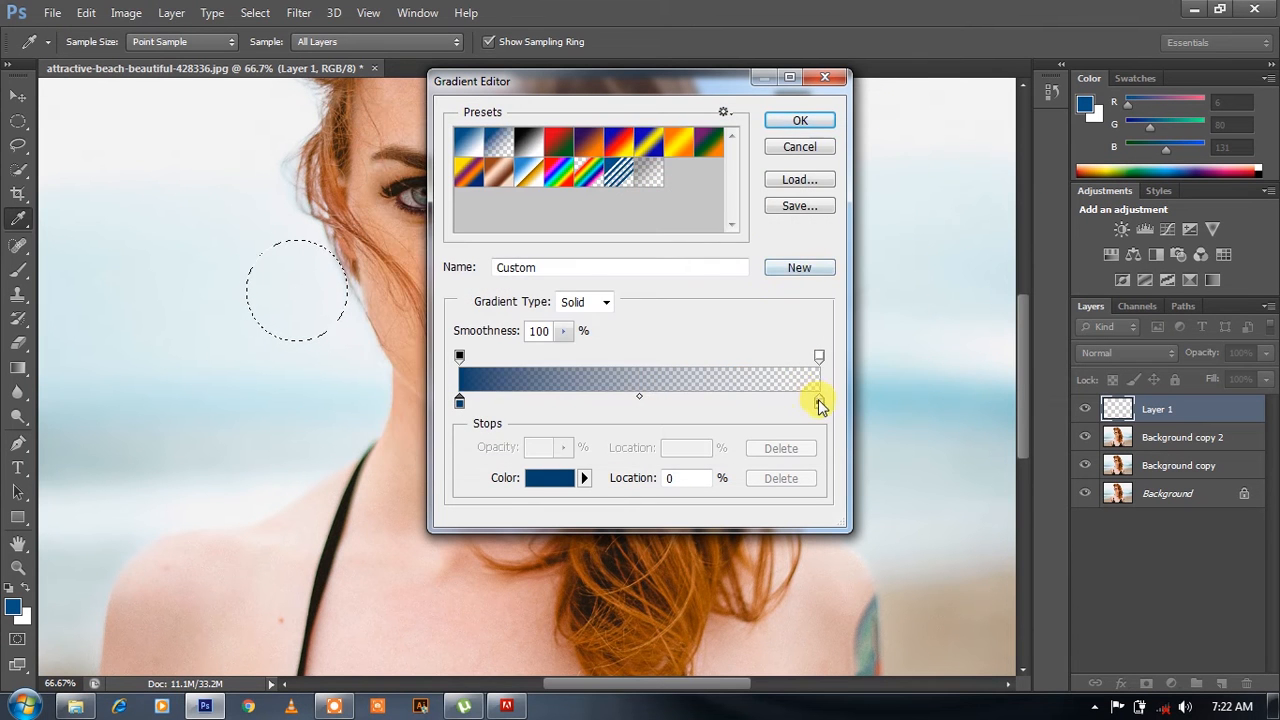
pyautogui.doubleClick(818, 401)
pyautogui.click(623, 311)
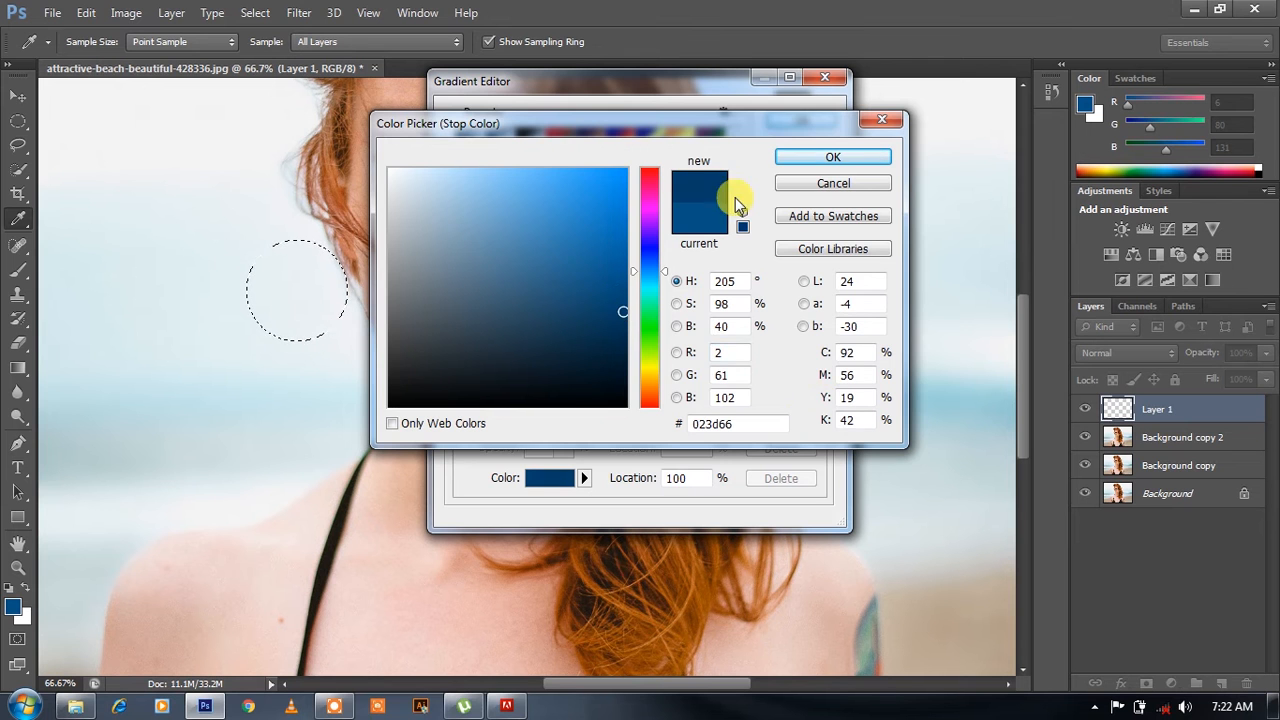
pyautogui.click(815, 160)
pyautogui.click(805, 121)
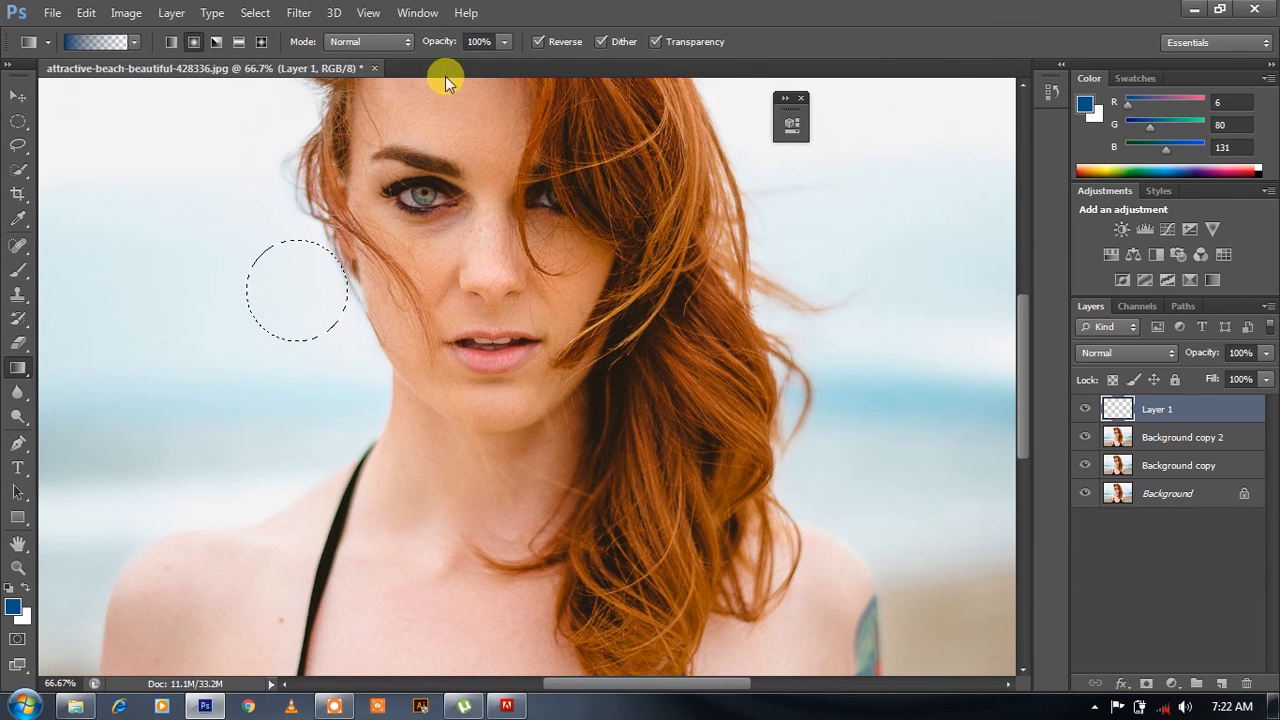
# - Fill the circular selection with a reversed radial gradient that is transparent at the centre, and deselect it
pyautogui.click(539, 41)
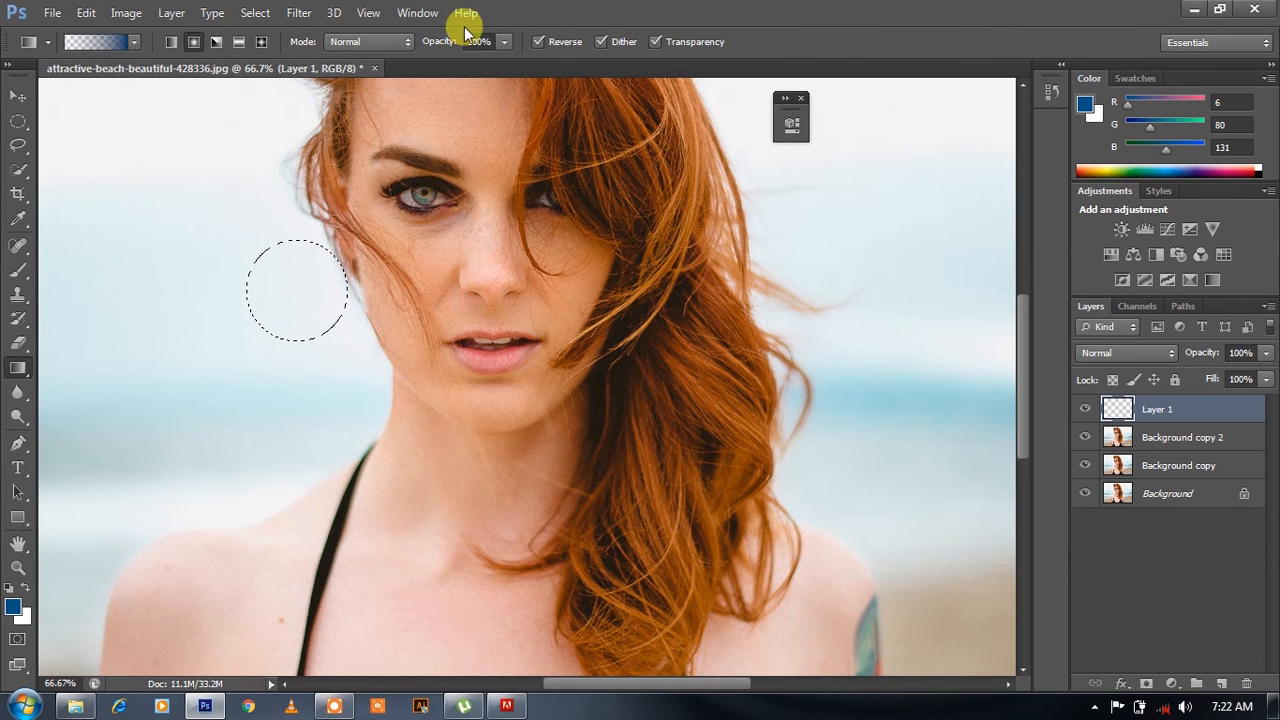
pyautogui.click(194, 42)
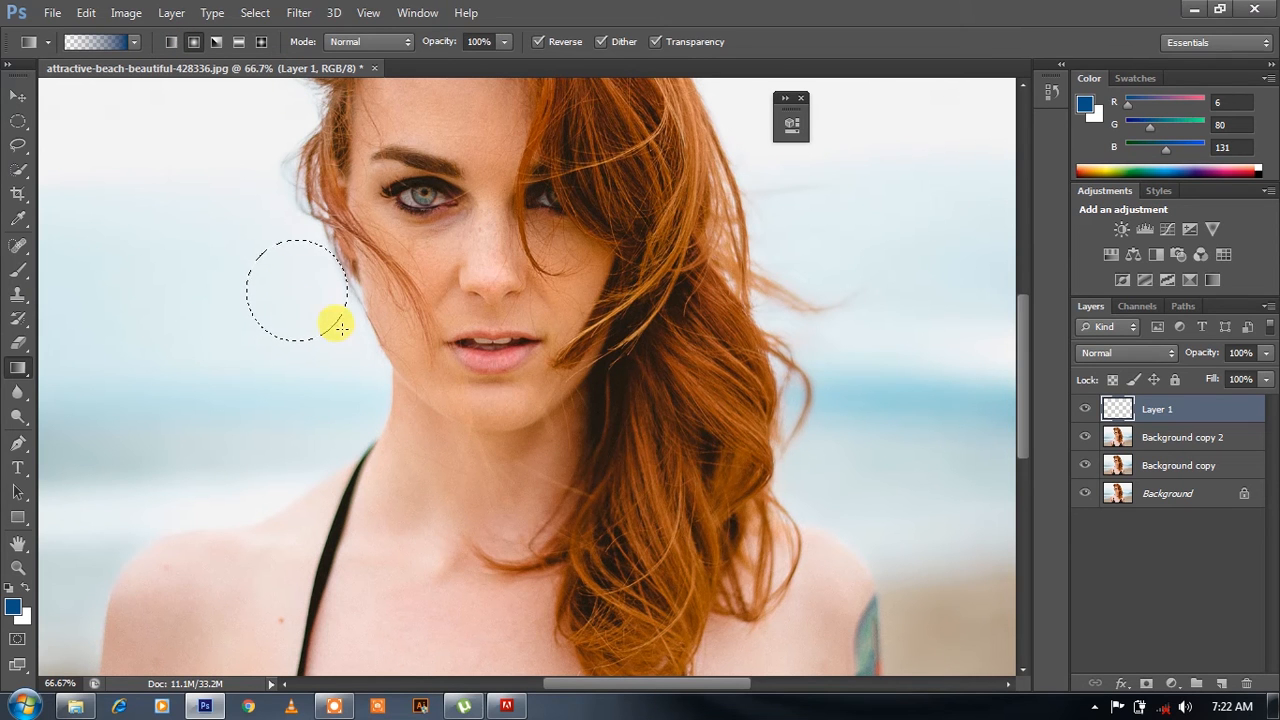
pyautogui.moveTo(340, 328); pyautogui.dragTo(337, 316)
pyautogui.press('m')
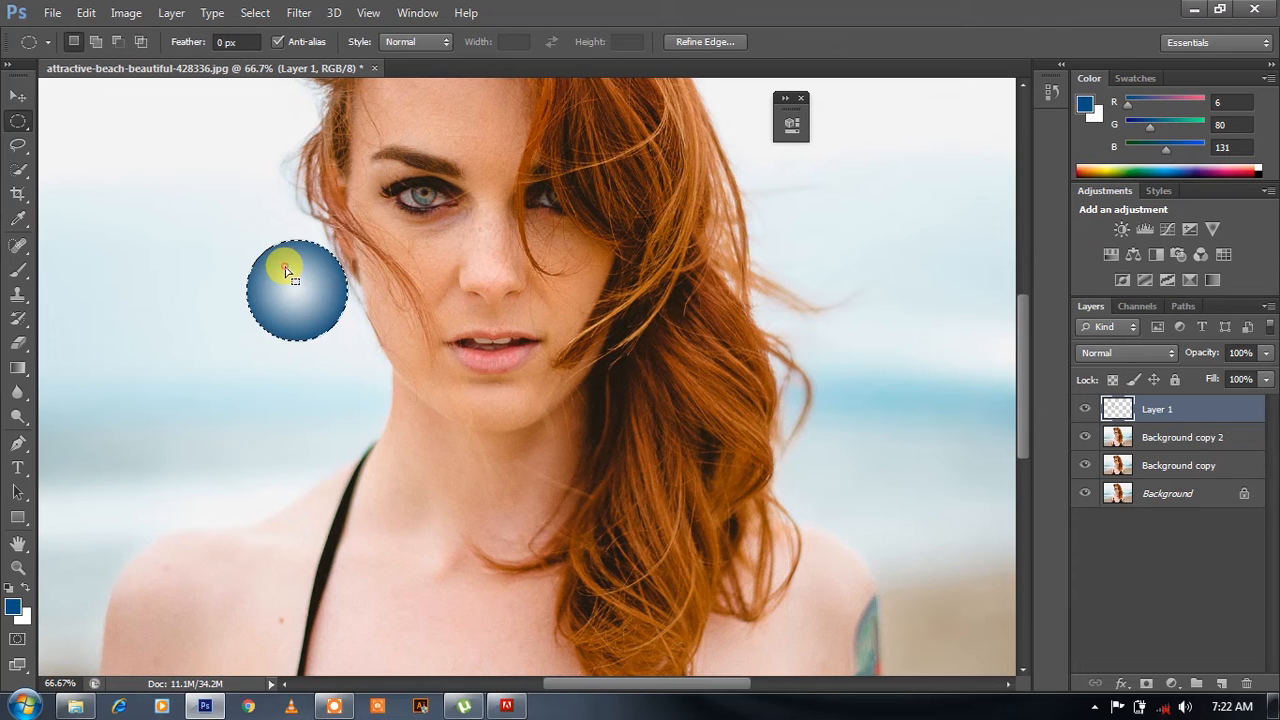
pyautogui.rightClick(297, 277)
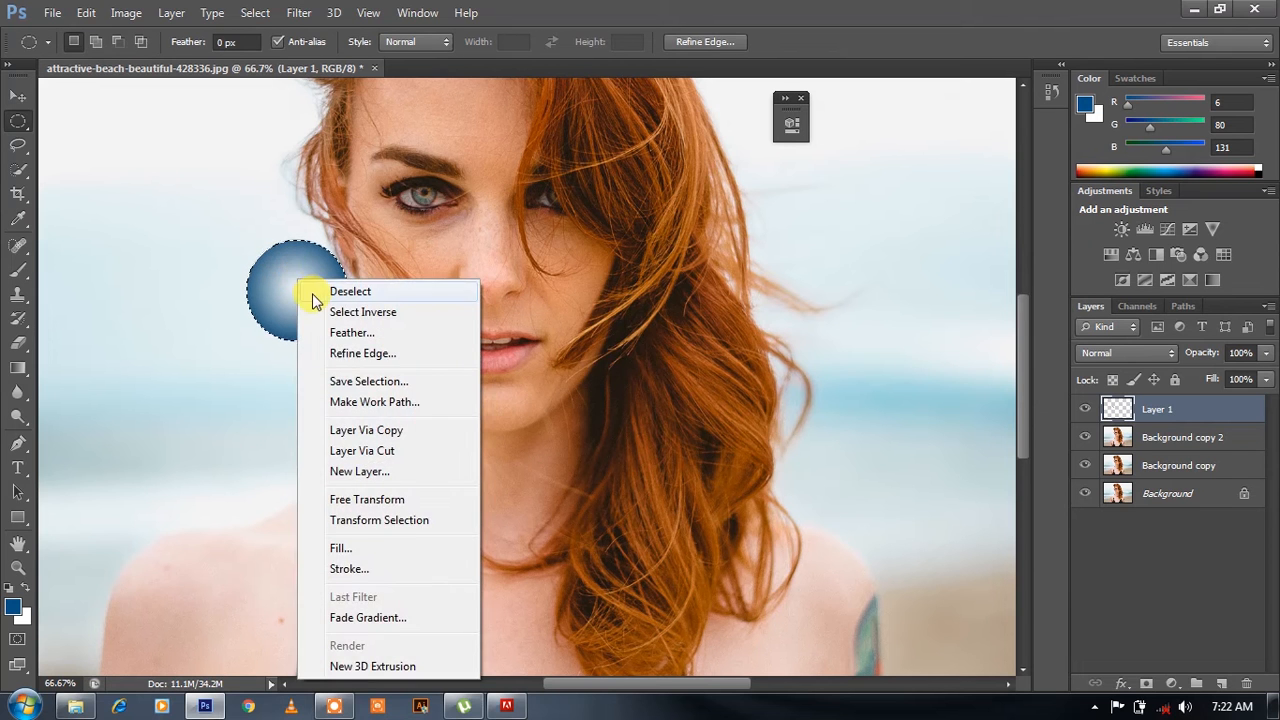
pyautogui.click(311, 290)
# - Scale the blue gradient circle to about 33% and move it near the fully visible eye
pyautogui.hotkey('ctrl', 't')
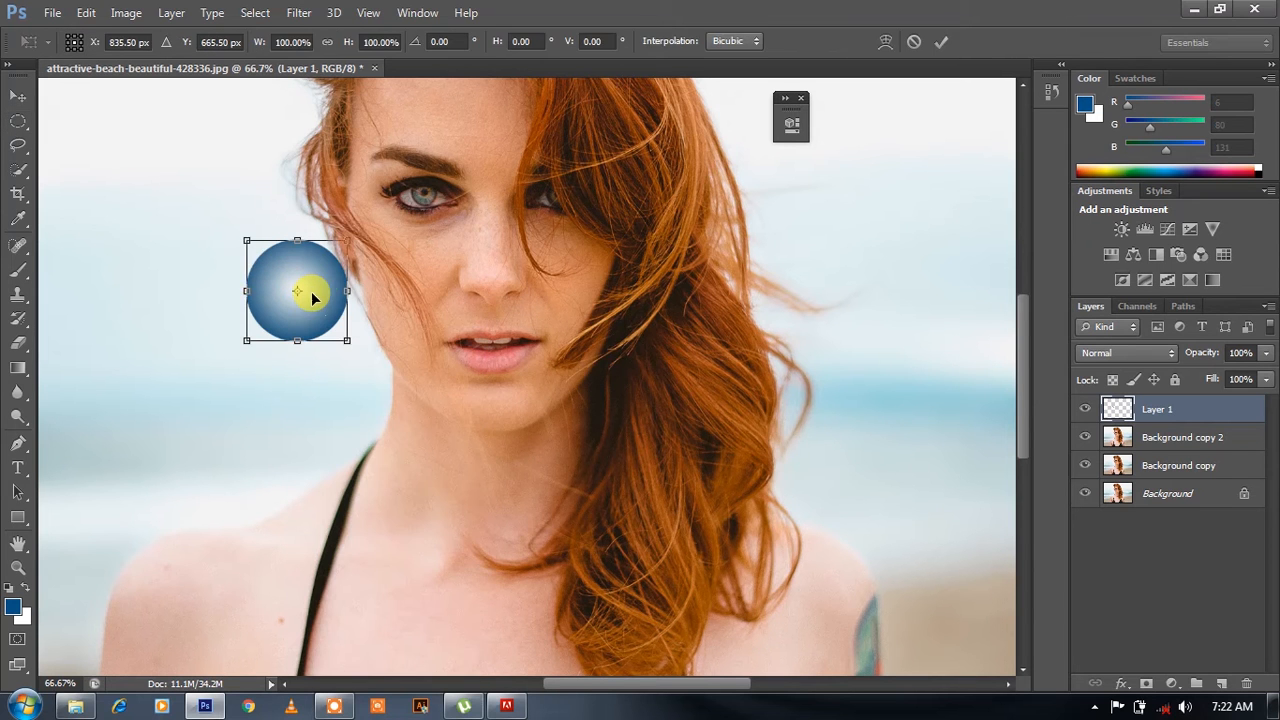
pyautogui.hotkey('ctrl', '+')
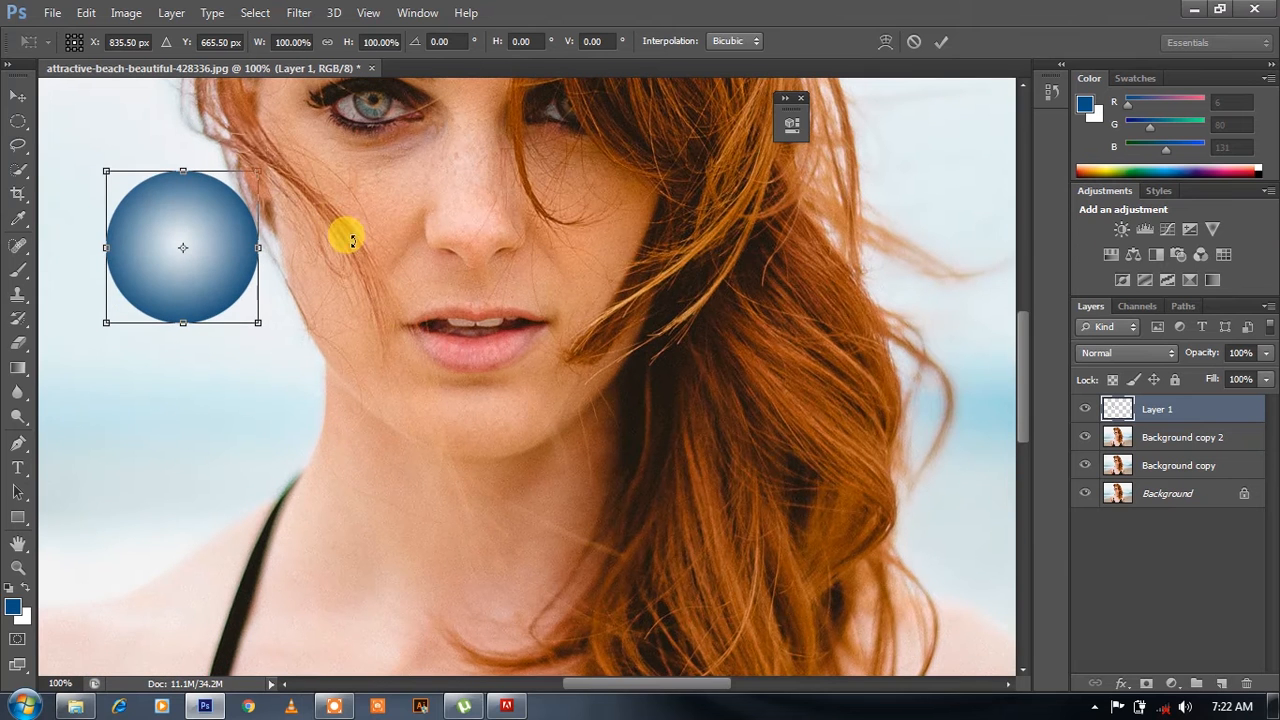
pyautogui.moveTo(255, 168); pyautogui.dragTo(379, 129)
pyautogui.hotkey('ctrl', '+')
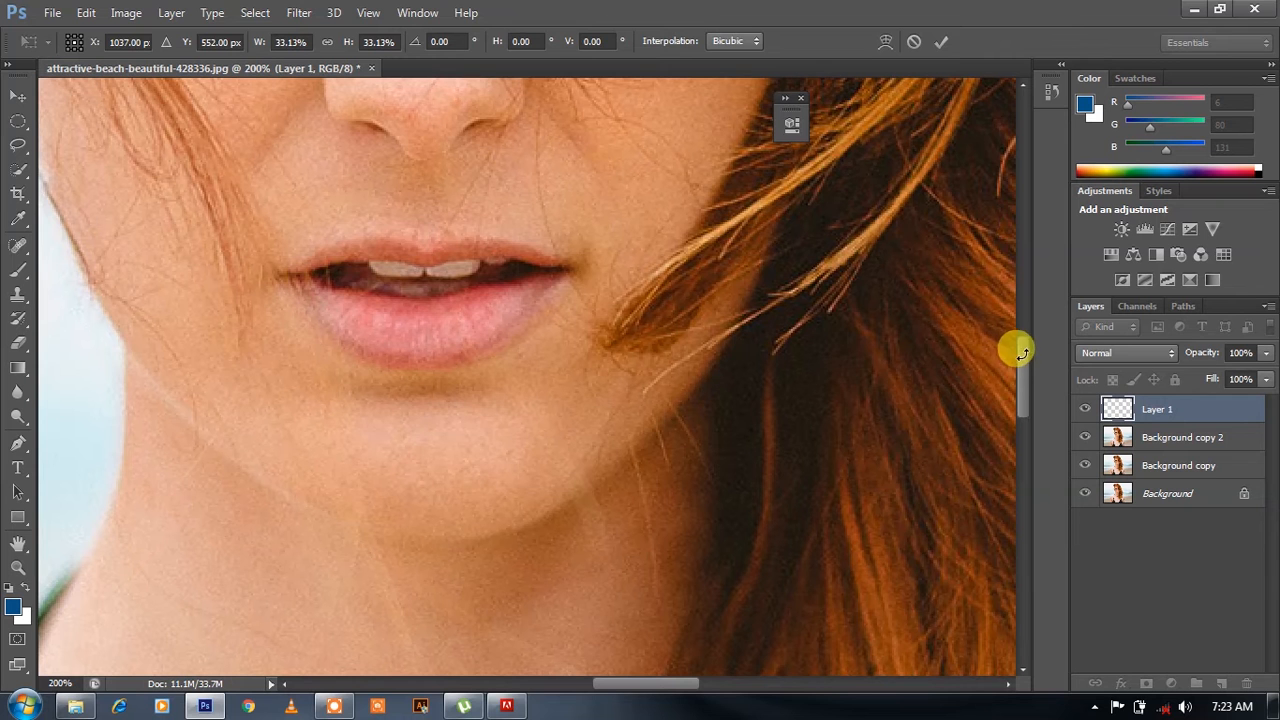
pyautogui.press('Return')
# - Centre the blue circle on the fully visible eye's iris and scale it to about 67% so it fits
pyautogui.press('m')
pyautogui.moveTo(1024, 377); pyautogui.dragTo(1017, 314)
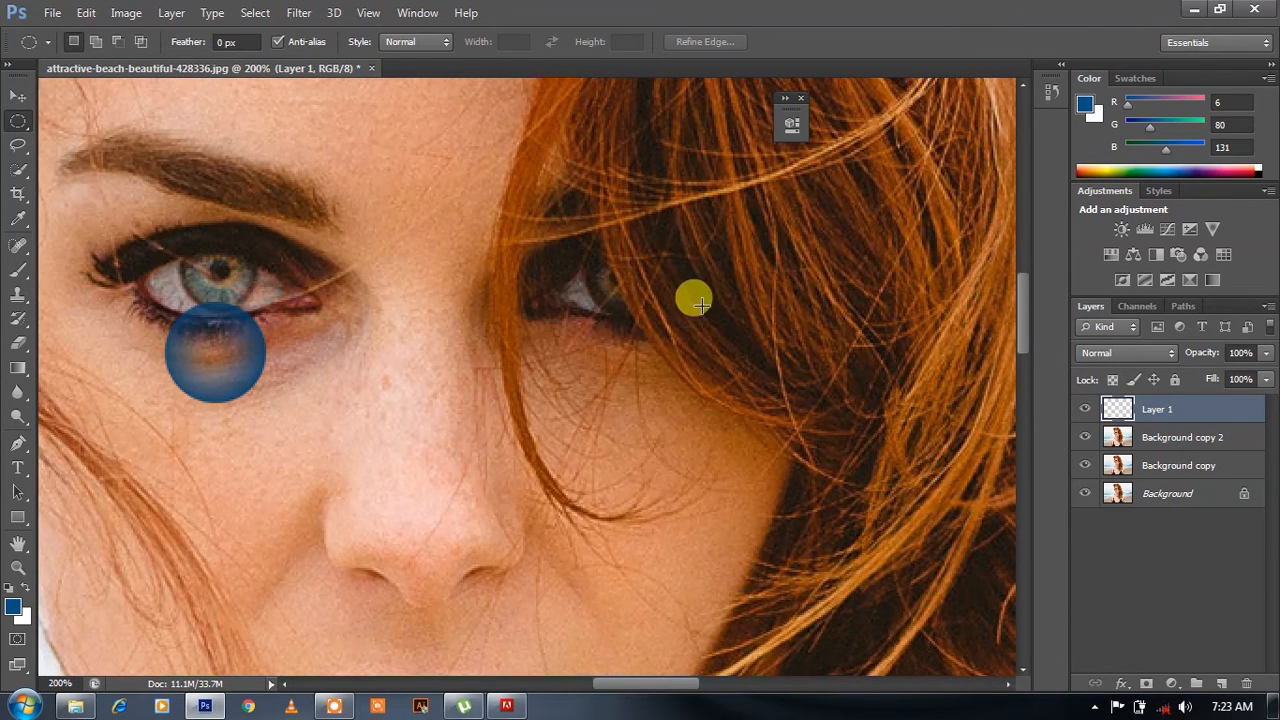
pyautogui.hotkey('ctrl', 't')
pyautogui.moveTo(247, 325); pyautogui.dragTo(246, 277)
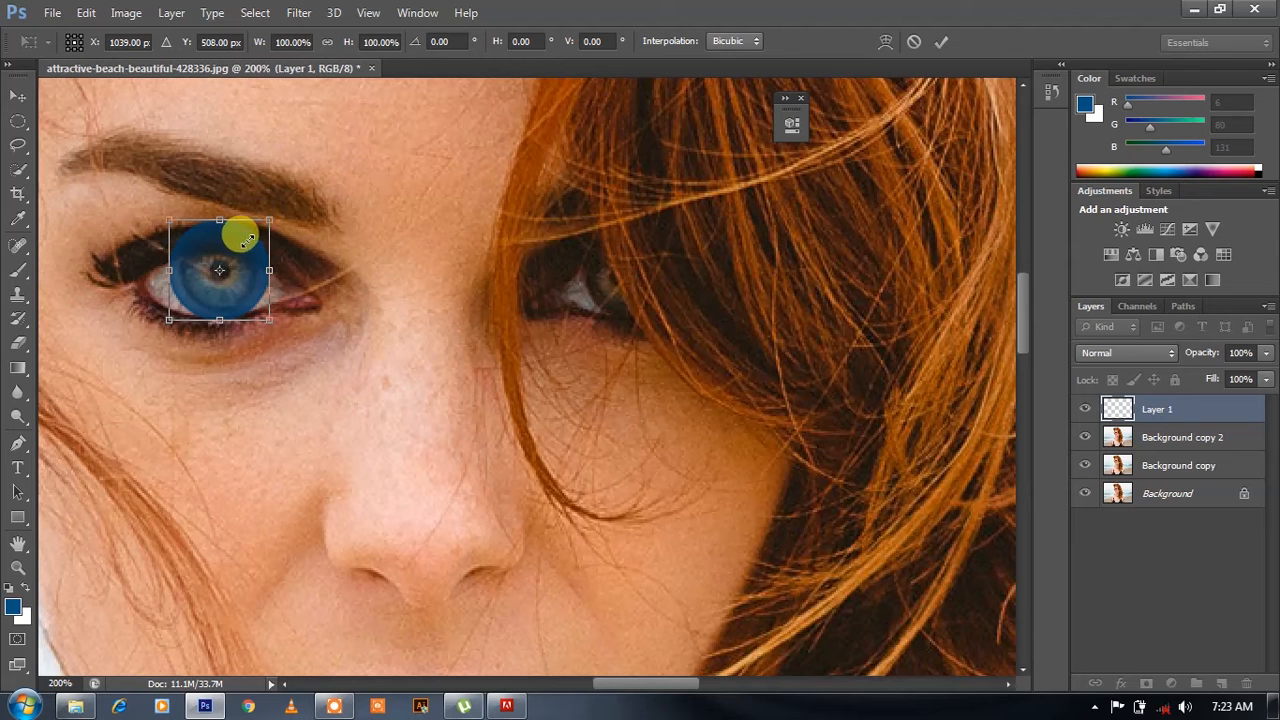
pyautogui.moveTo(269, 220)
pyautogui.mouseDown()
pyautogui.moveTo(257, 209)
pyautogui.moveTo(234, 229)
pyautogui.moveTo(252, 238)
pyautogui.mouseUp()
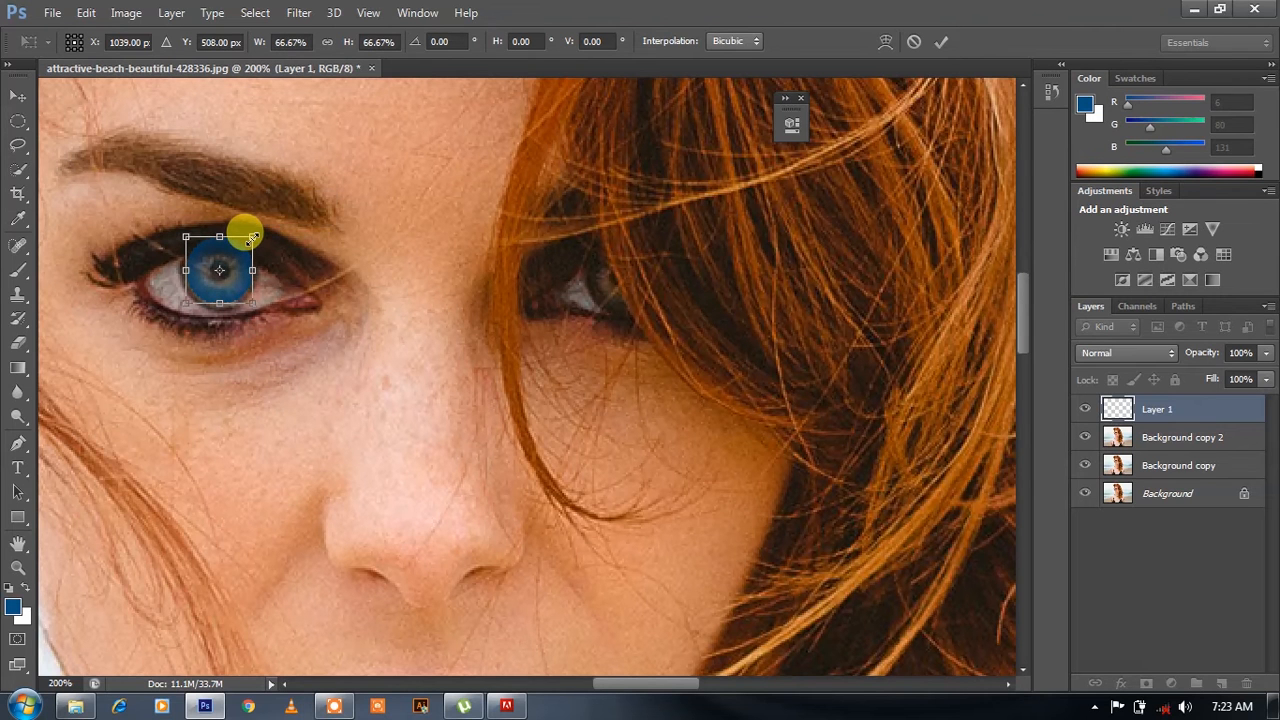
pyautogui.press('Return')
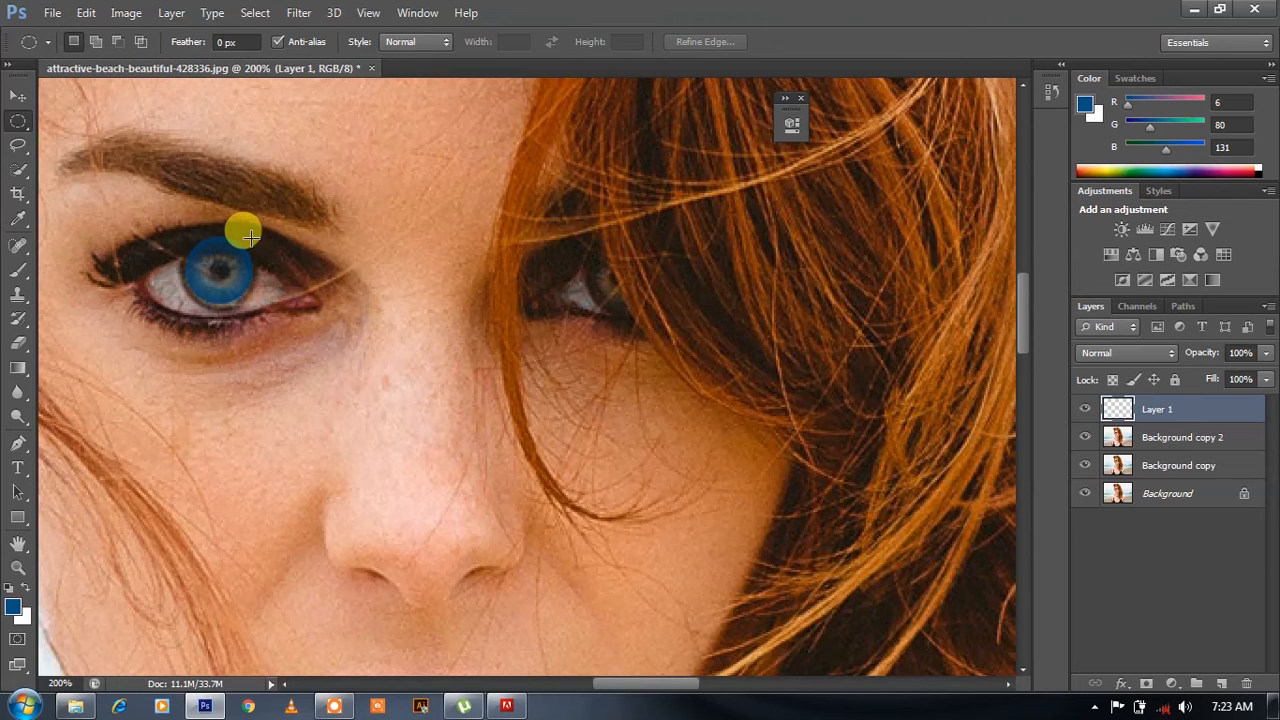
# - Duplicate the blue iris layer and position the copy over the iris of the eye partly covered by hair
pyautogui.hotkey('ctrl', 'j')
pyautogui.hotkey('ctrl', 't')
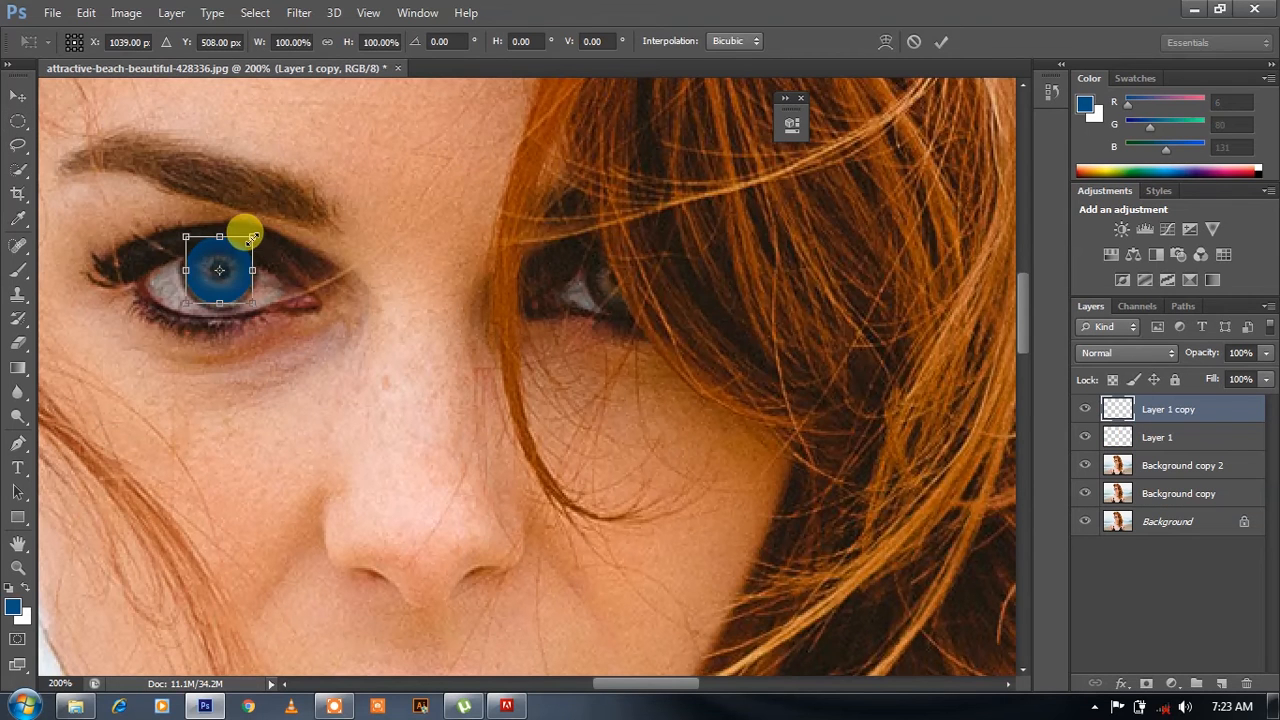
pyautogui.moveTo(241, 270); pyautogui.dragTo(643, 280)
pyautogui.press('Right')
pyautogui.press('Right')
pyautogui.press('Up')
pyautogui.press('Left')
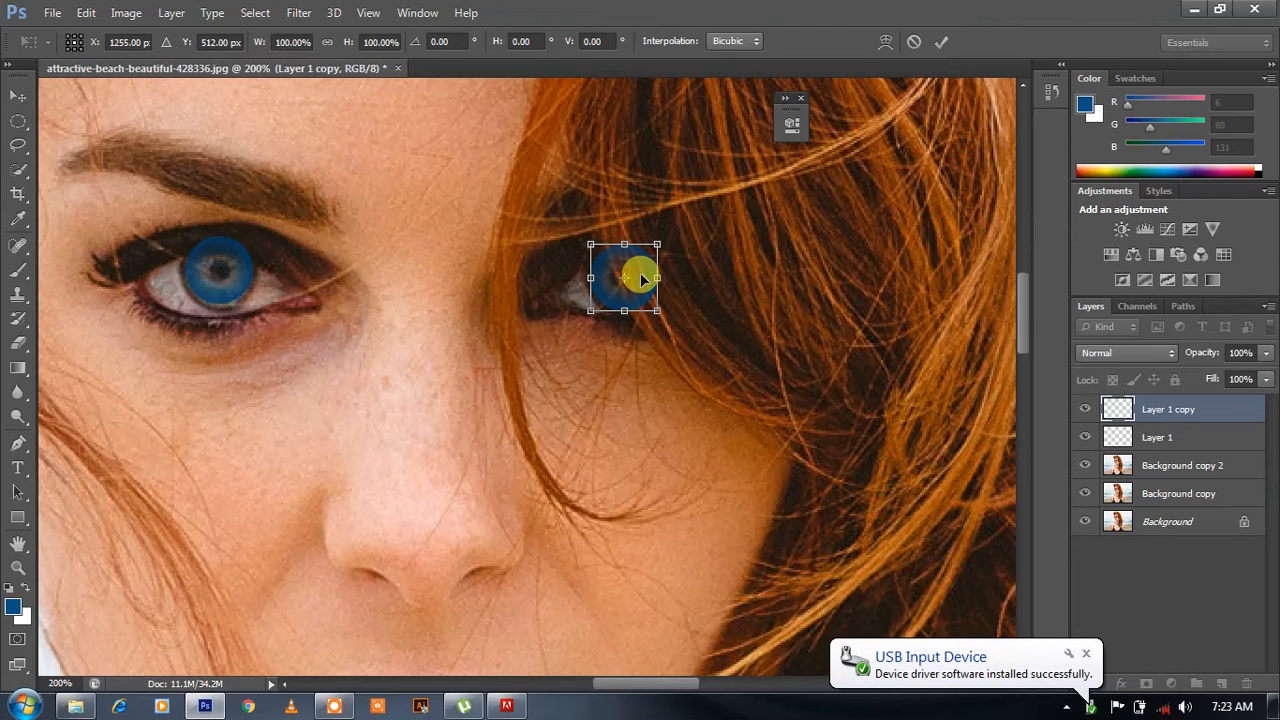
pyautogui.press('Return')
pyautogui.press('m')
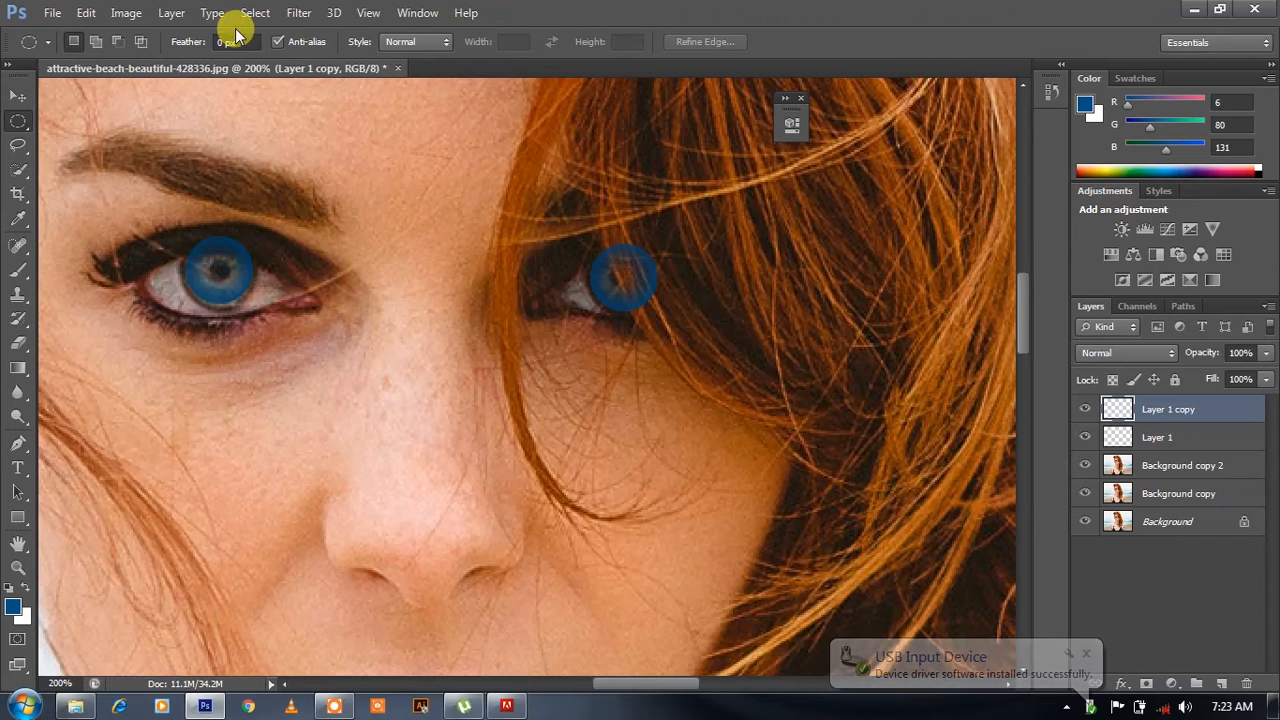
# - Using a soft 8 px eraser, remove the blue overlapping the hair on Layer 1 copy and the upper eyelid on Layer 1
pyautogui.click(16, 349)
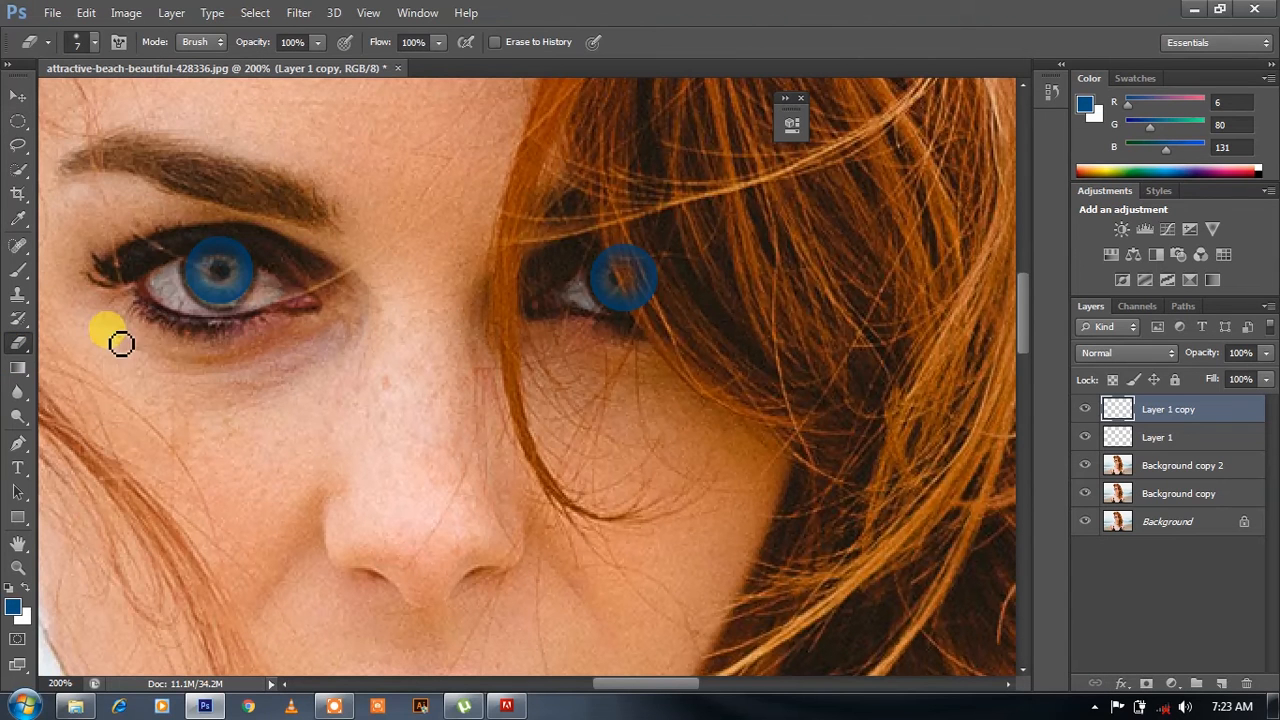
pyautogui.rightClick(236, 260)
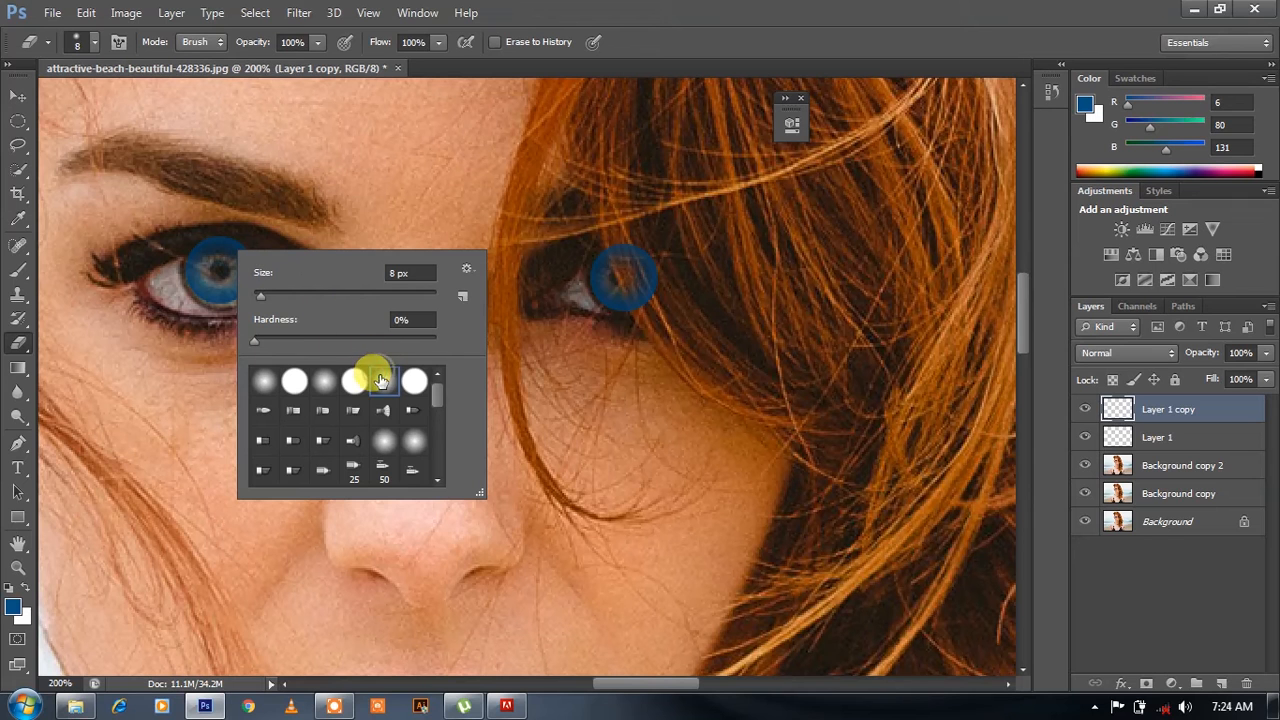
pyautogui.doubleClick(381, 381)
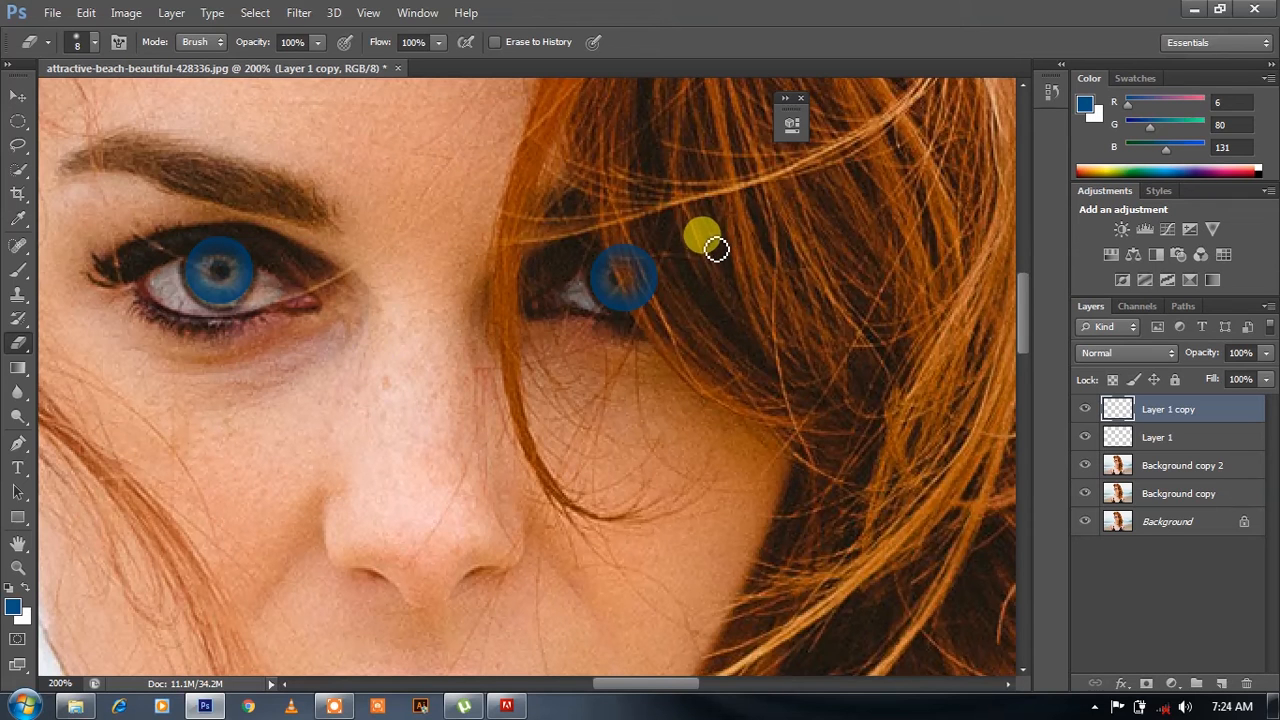
pyautogui.moveTo(621, 255)
pyautogui.mouseDown()
pyautogui.moveTo(648, 309)
pyautogui.moveTo(662, 306)
pyautogui.moveTo(658, 271)
pyautogui.moveTo(655, 307)
pyautogui.moveTo(647, 263)
pyautogui.moveTo(664, 284)
pyautogui.moveTo(625, 264)
pyautogui.moveTo(651, 315)
pyautogui.moveTo(493, 241)
pyautogui.moveTo(241, 250)
pyautogui.mouseUp()
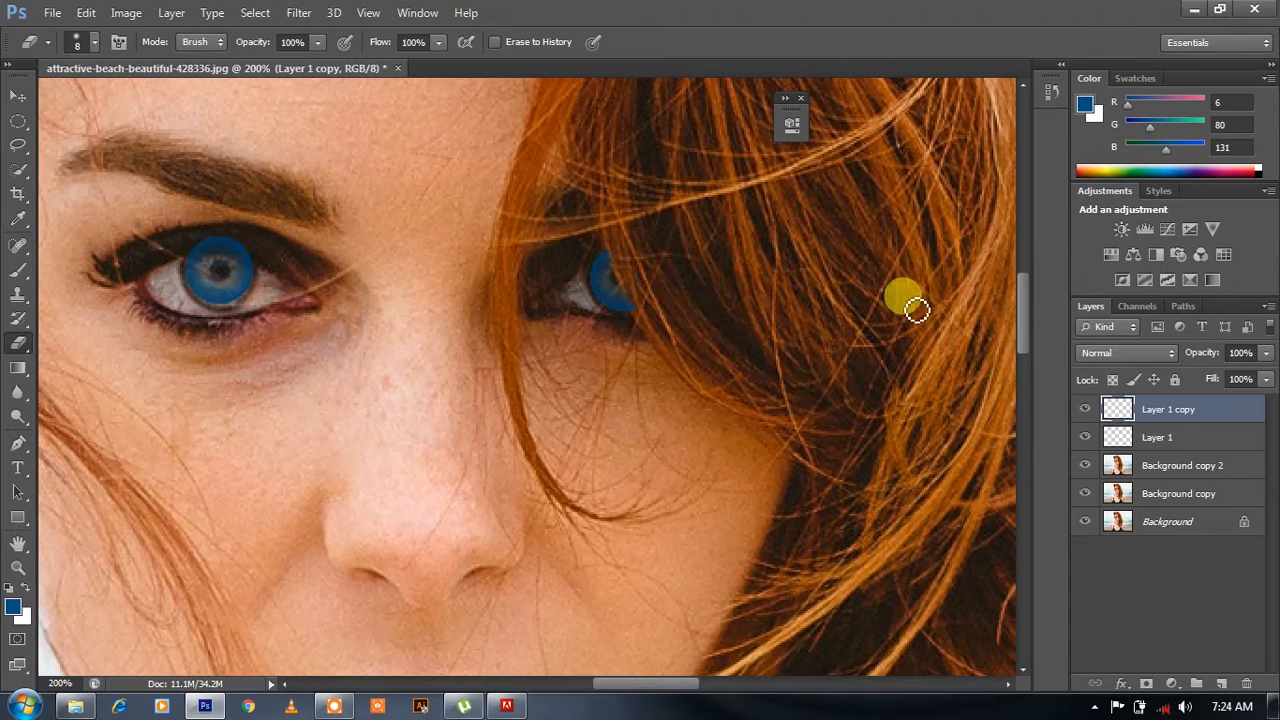
pyautogui.click(1155, 436)
pyautogui.moveTo(928, 400)
pyautogui.mouseDown()
pyautogui.moveTo(206, 200)
pyautogui.moveTo(209, 251)
pyautogui.moveTo(211, 240)
pyautogui.moveTo(262, 258)
pyautogui.moveTo(217, 243)
pyautogui.moveTo(186, 251)
pyautogui.moveTo(237, 247)
pyautogui.mouseUp()
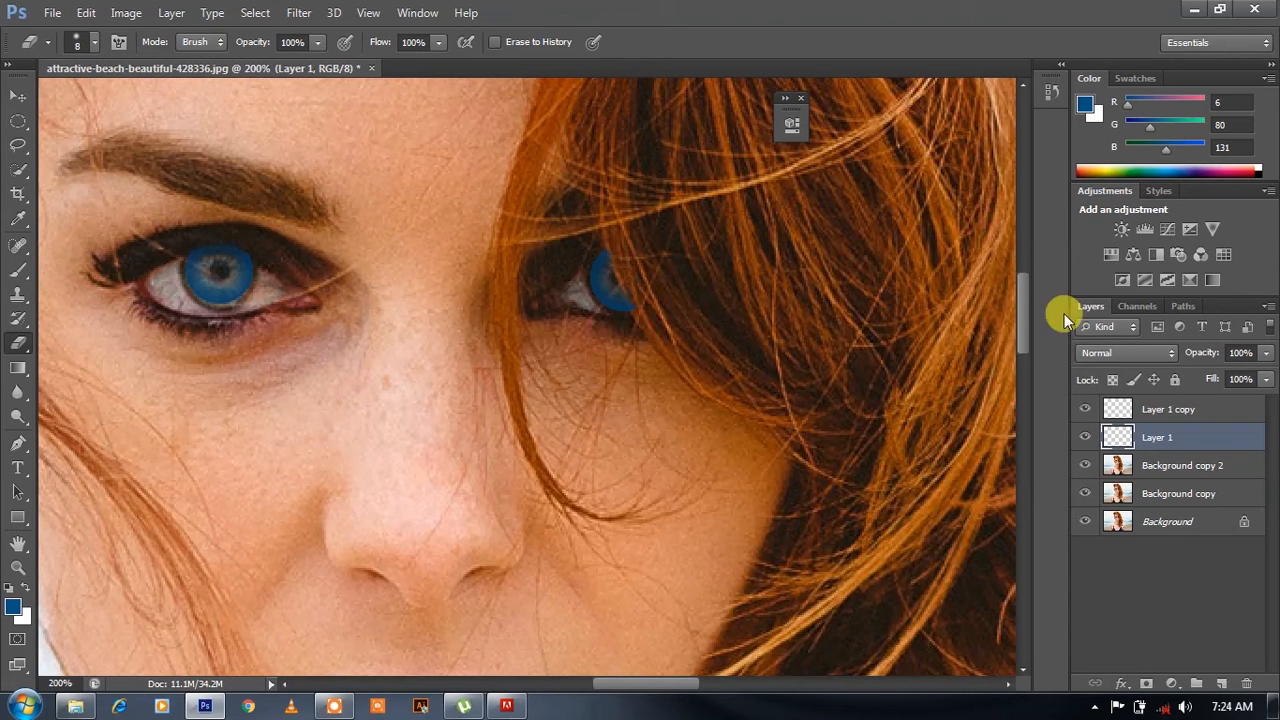
# - Set the blending mode of both blue iris layers, Layer 1 and Layer 1 copy, to Linear Dodge (Add)
pyautogui.click(1122, 346)
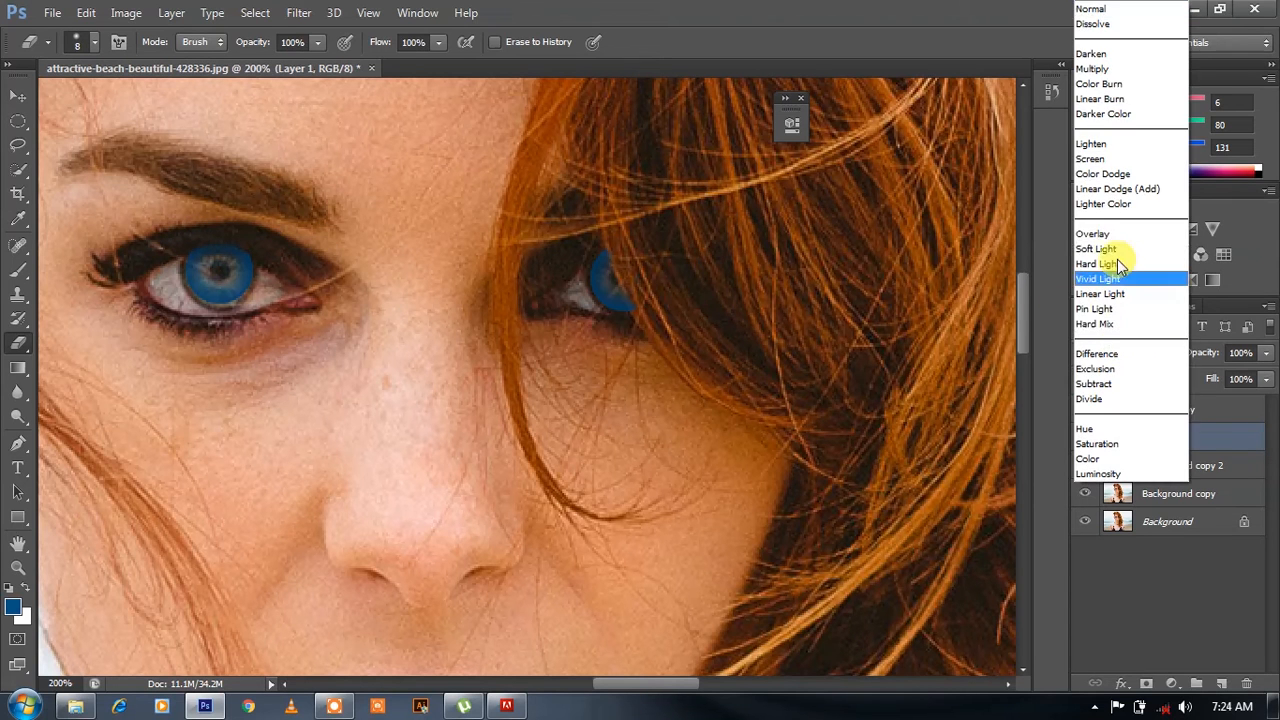
pyautogui.click(1110, 174)
pyautogui.press('Down')
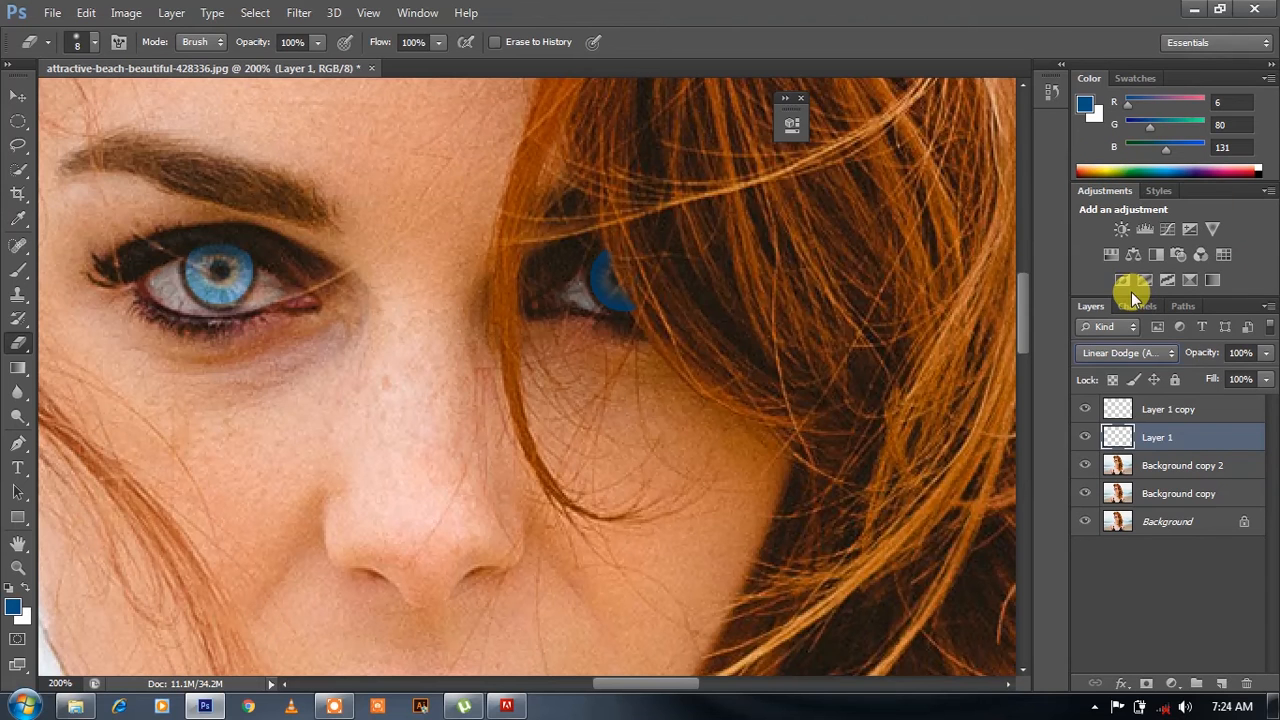
pyautogui.click(1157, 414)
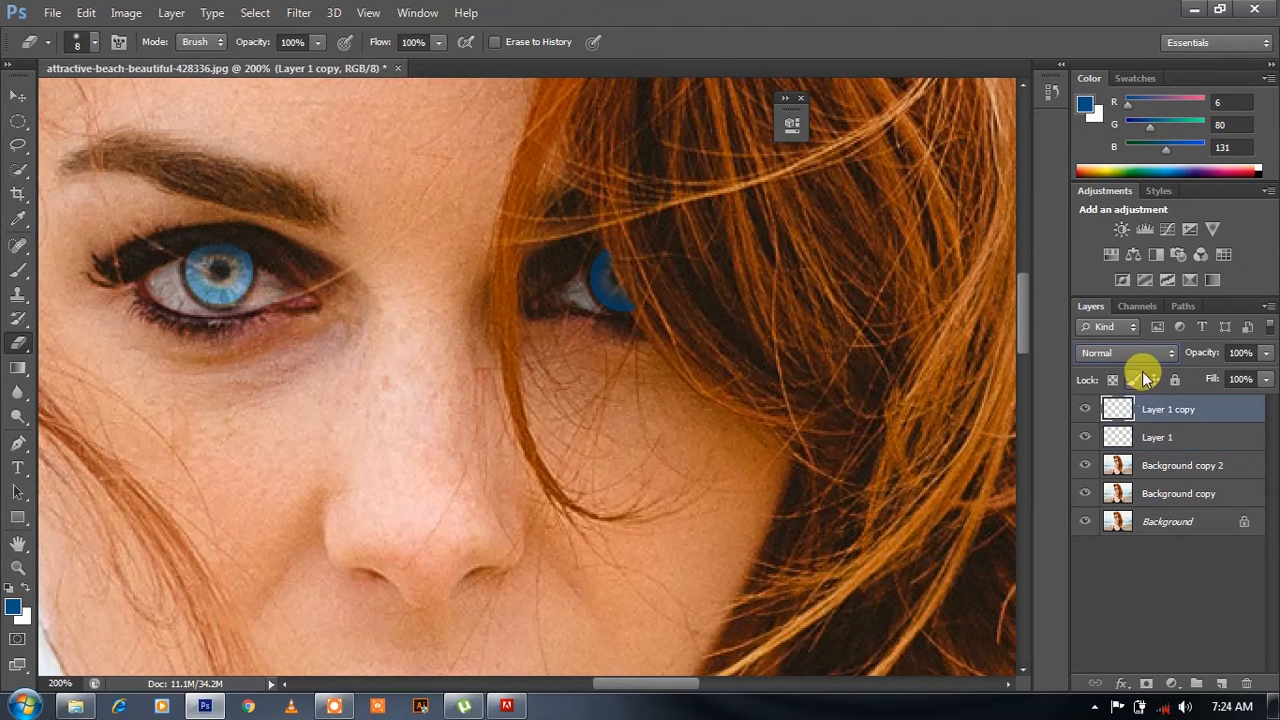
pyautogui.click(1130, 353)
pyautogui.click(1115, 189)
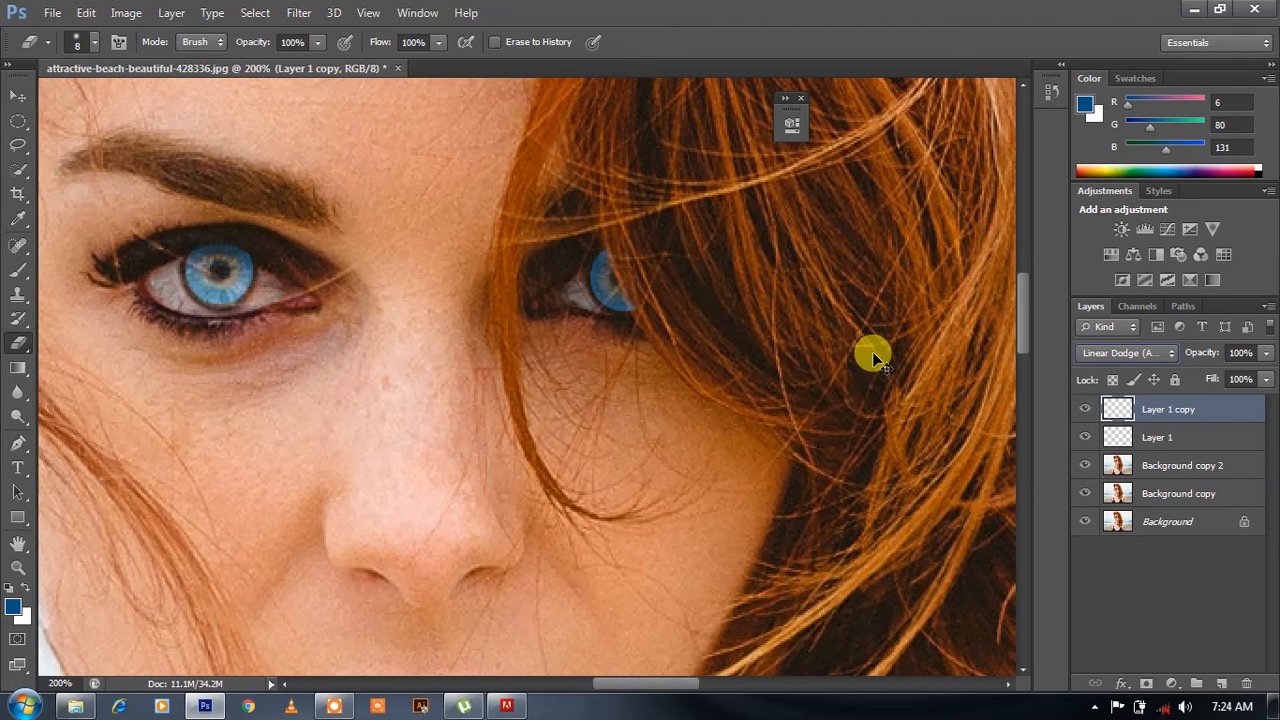
# - Add a new empty layer directly above Background copy 2
pyautogui.hotkey('ctrl', '-')
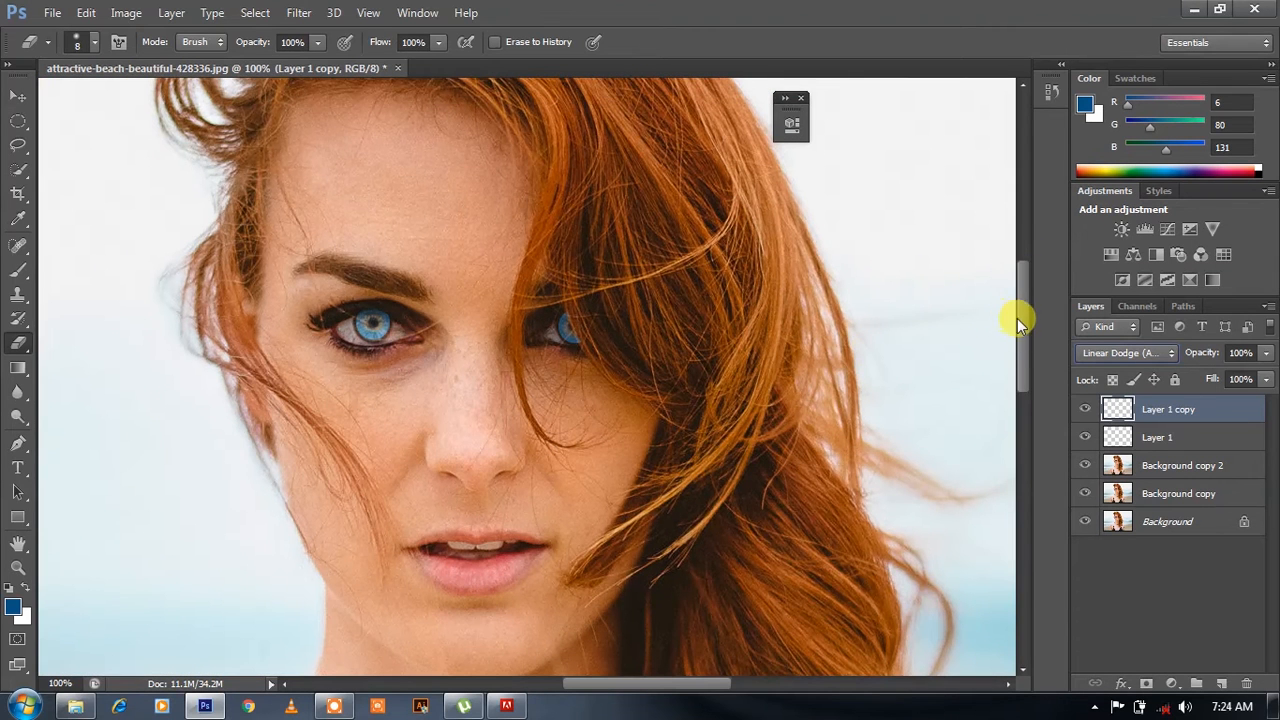
pyautogui.moveTo(1022, 316); pyautogui.dragTo(1026, 355)
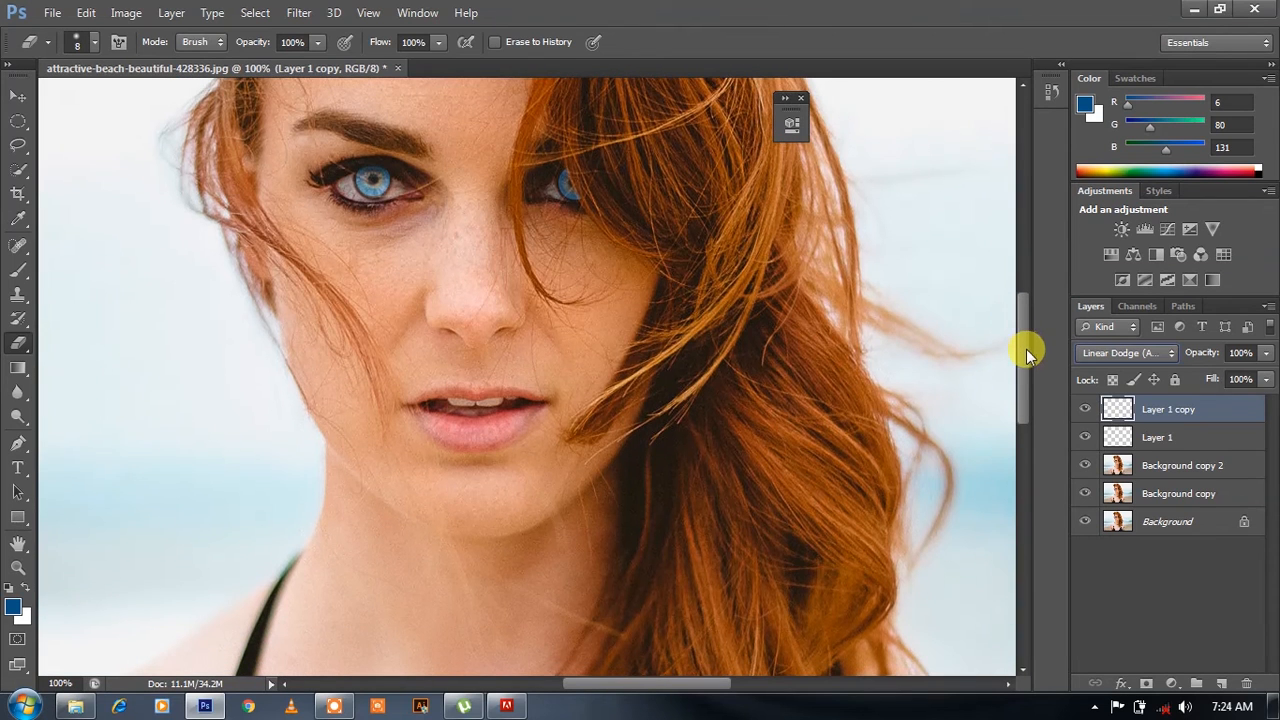
pyautogui.click(1206, 468)
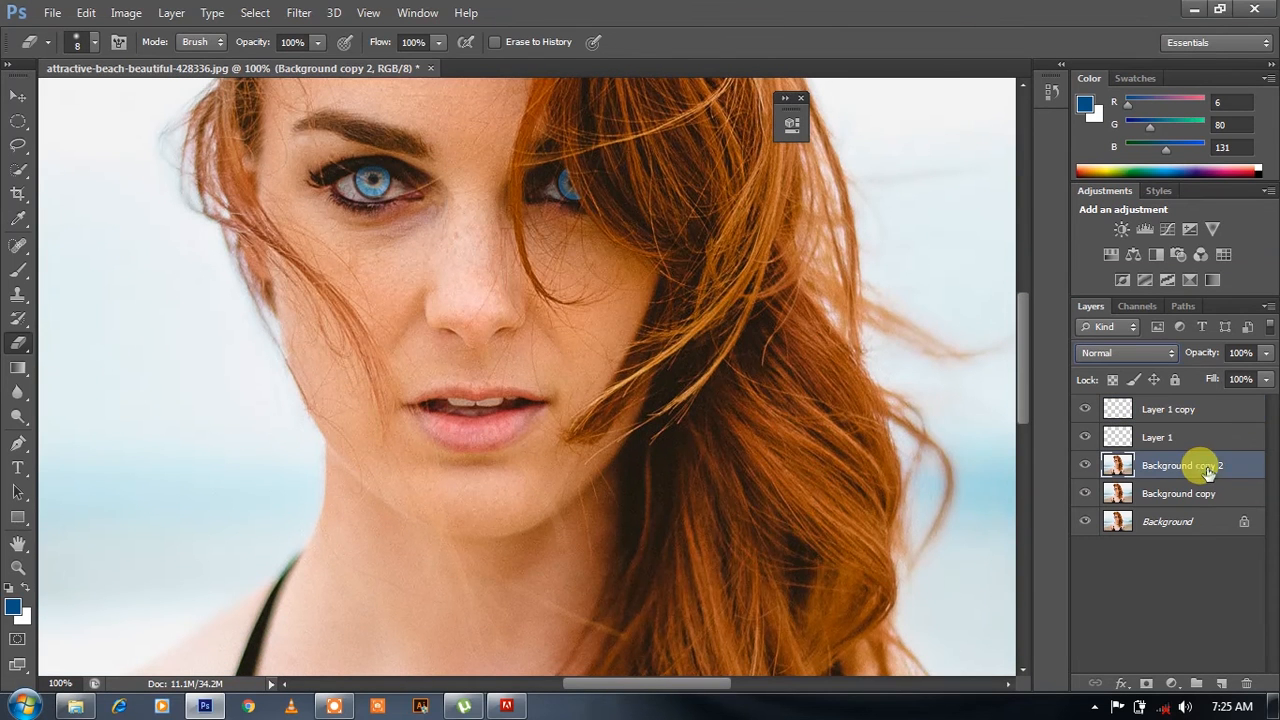
pyautogui.click(1221, 683)
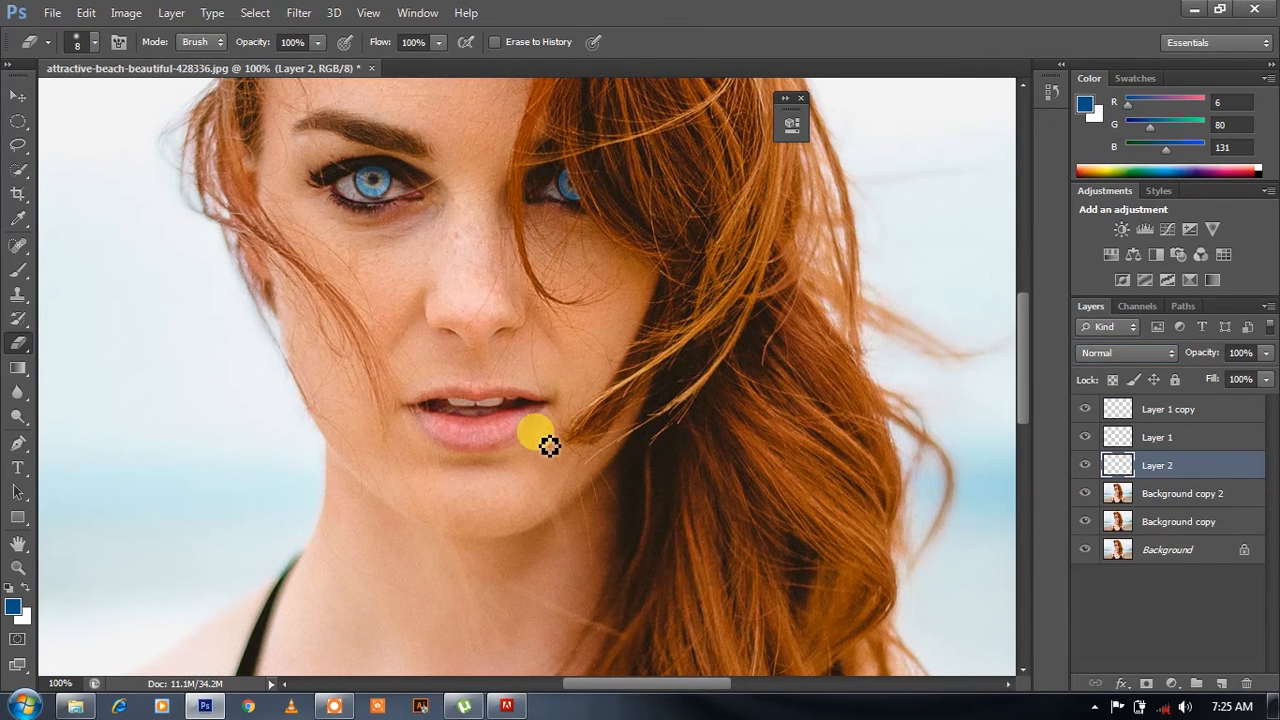
# - Select the whole mouth and lips on Background copy 2 with the Quick Selection tool and copy them to a new layer
pyautogui.click(18, 168)
pyautogui.scroll(1, 377, 399)
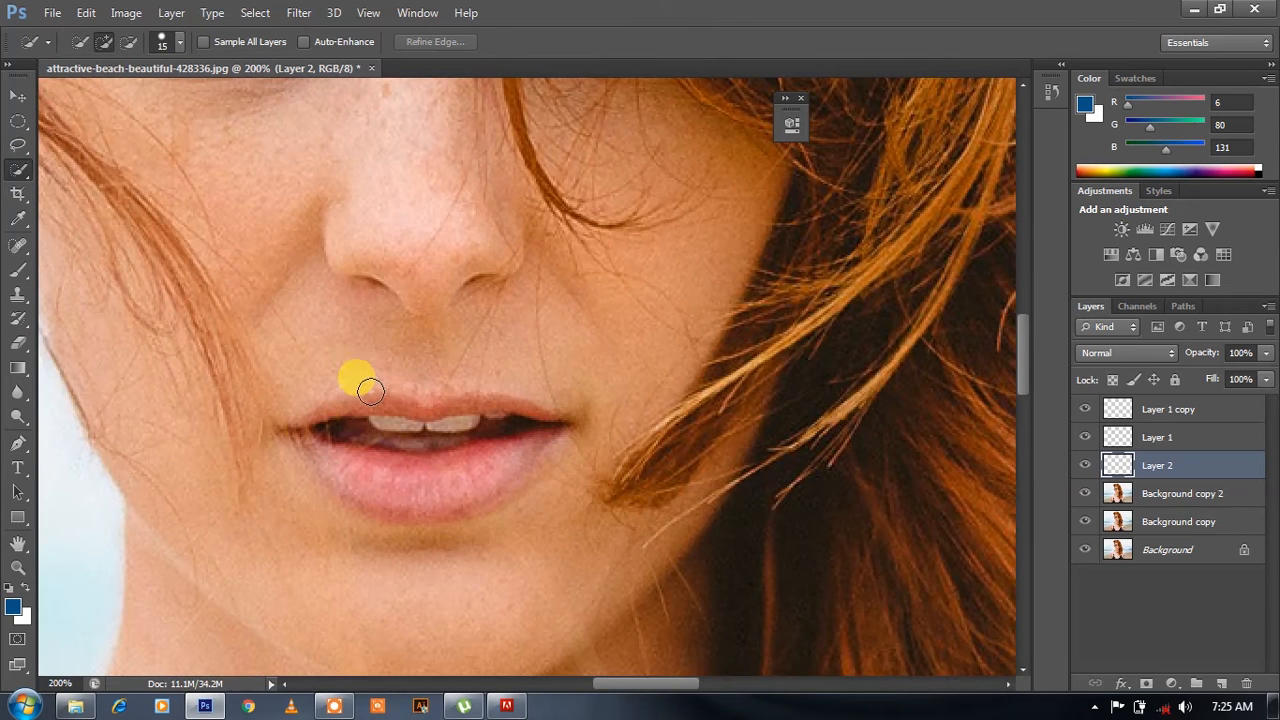
pyautogui.moveTo(367, 408)
pyautogui.mouseDown()
pyautogui.moveTo(440, 425)
pyautogui.moveTo(418, 414)
pyautogui.mouseUp()
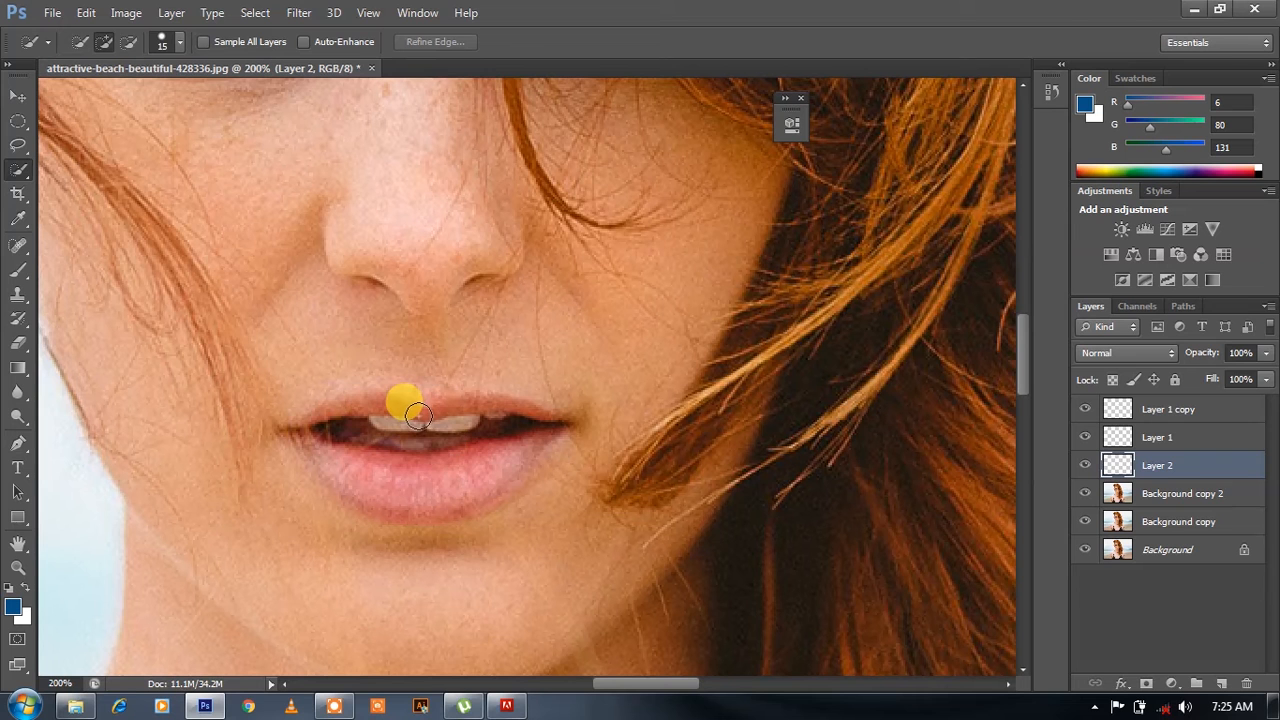
pyautogui.click(1112, 493)
pyautogui.moveTo(429, 463)
pyautogui.mouseDown()
pyautogui.moveTo(503, 466)
pyautogui.moveTo(379, 468)
pyautogui.moveTo(350, 456)
pyautogui.mouseUp()
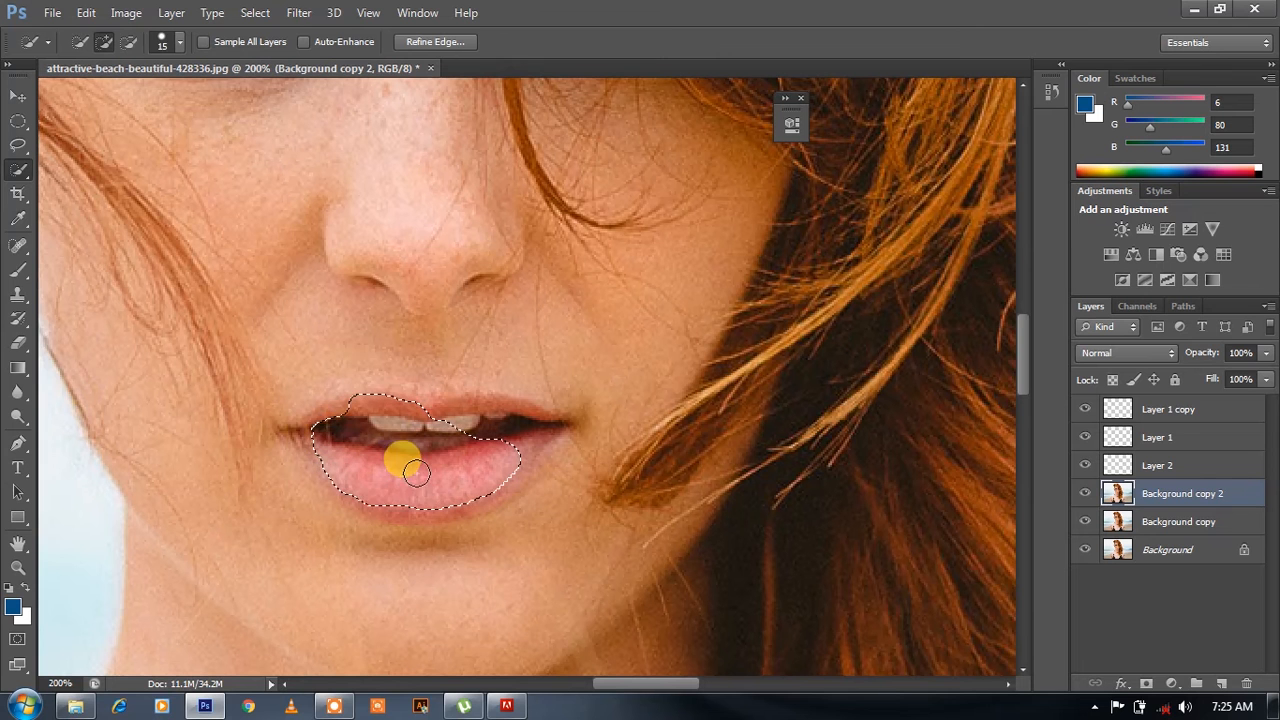
pyautogui.moveTo(395, 503)
pyautogui.mouseDown()
pyautogui.moveTo(452, 504)
pyautogui.moveTo(441, 502)
pyautogui.moveTo(533, 434)
pyautogui.moveTo(518, 413)
pyautogui.moveTo(400, 412)
pyautogui.mouseUp()
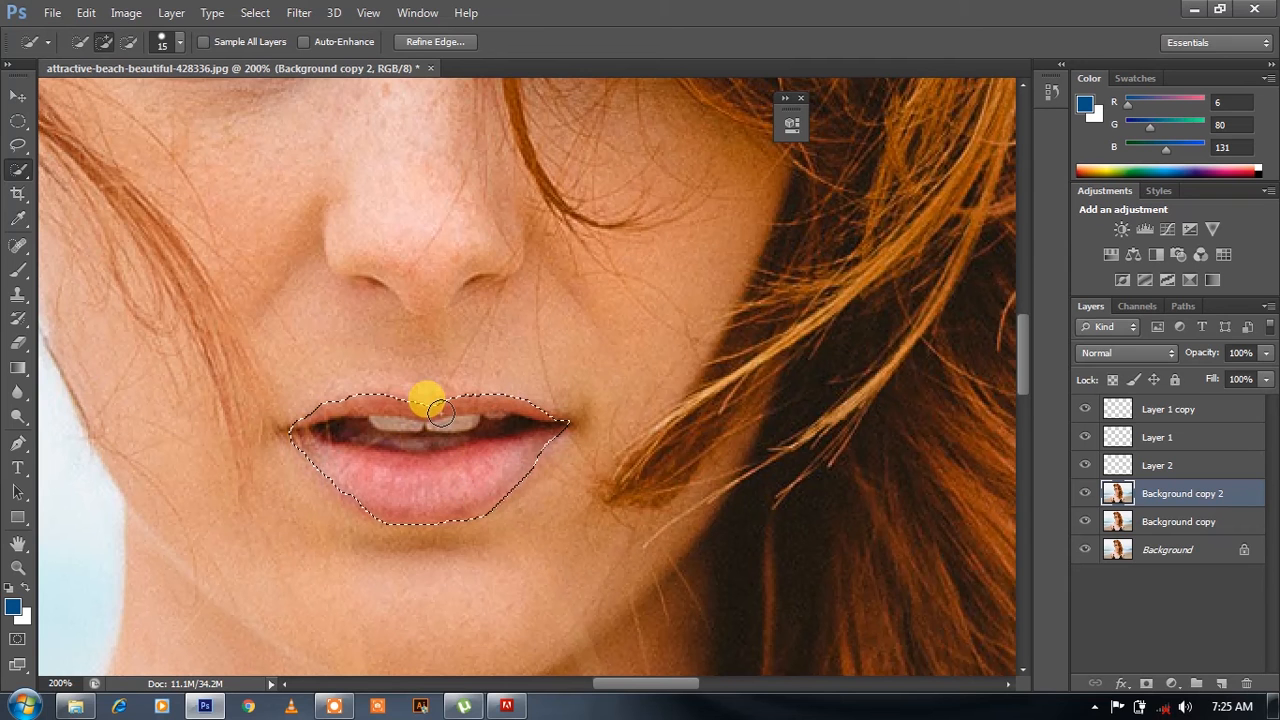
pyautogui.hotkey('ctrl', 'j')
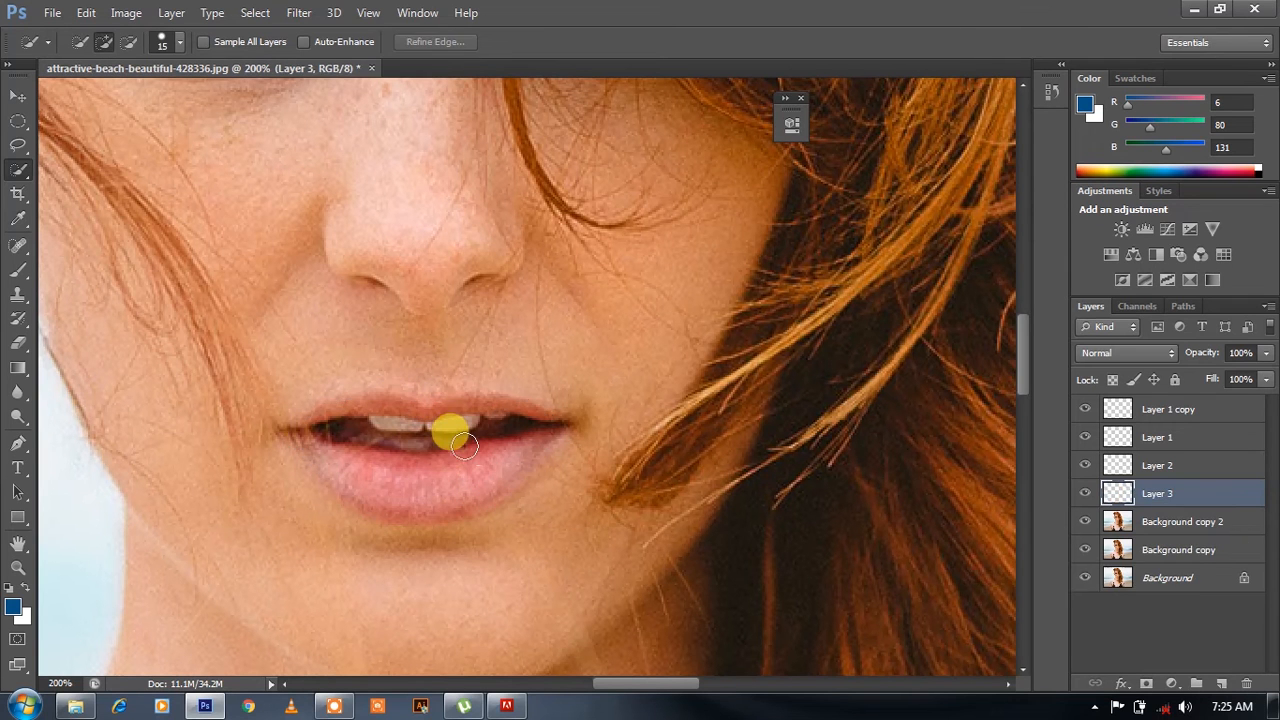
# - Check the lip cutout against a temporary #065083 solid colour fill above Background copy 2, and delete that fill layer
pyautogui.click(1160, 523)
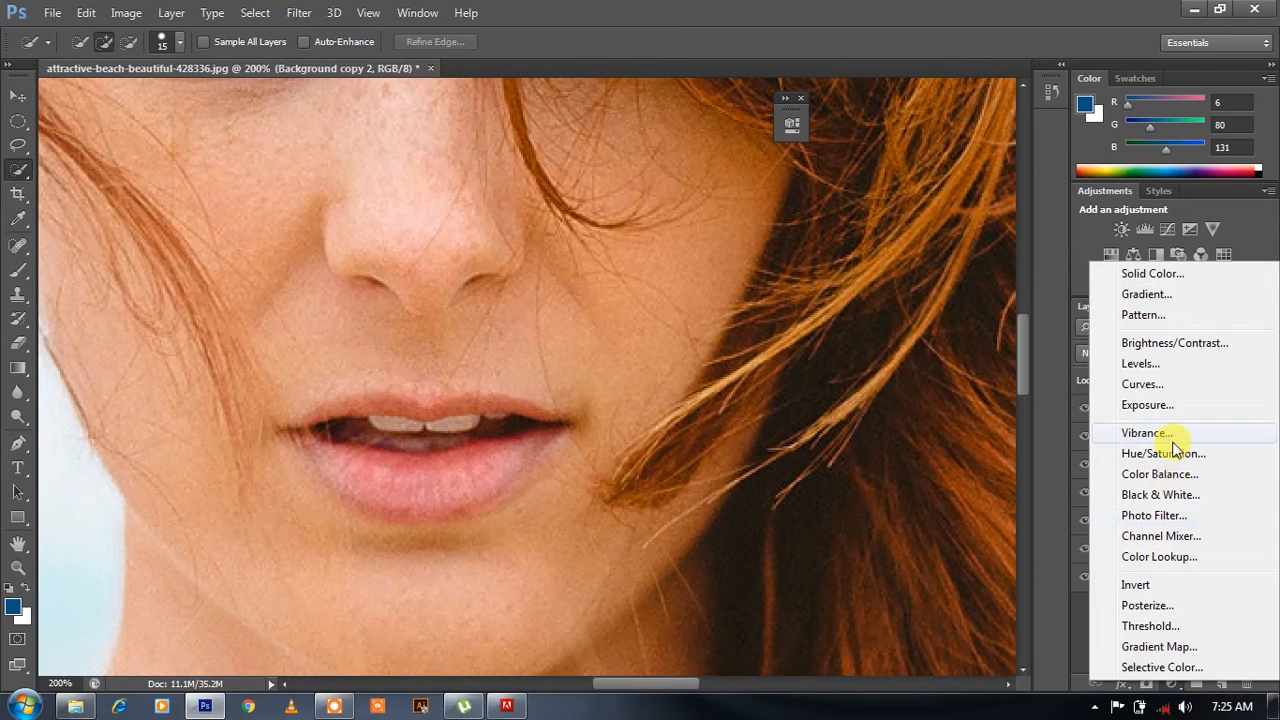
pyautogui.click(1148, 273)
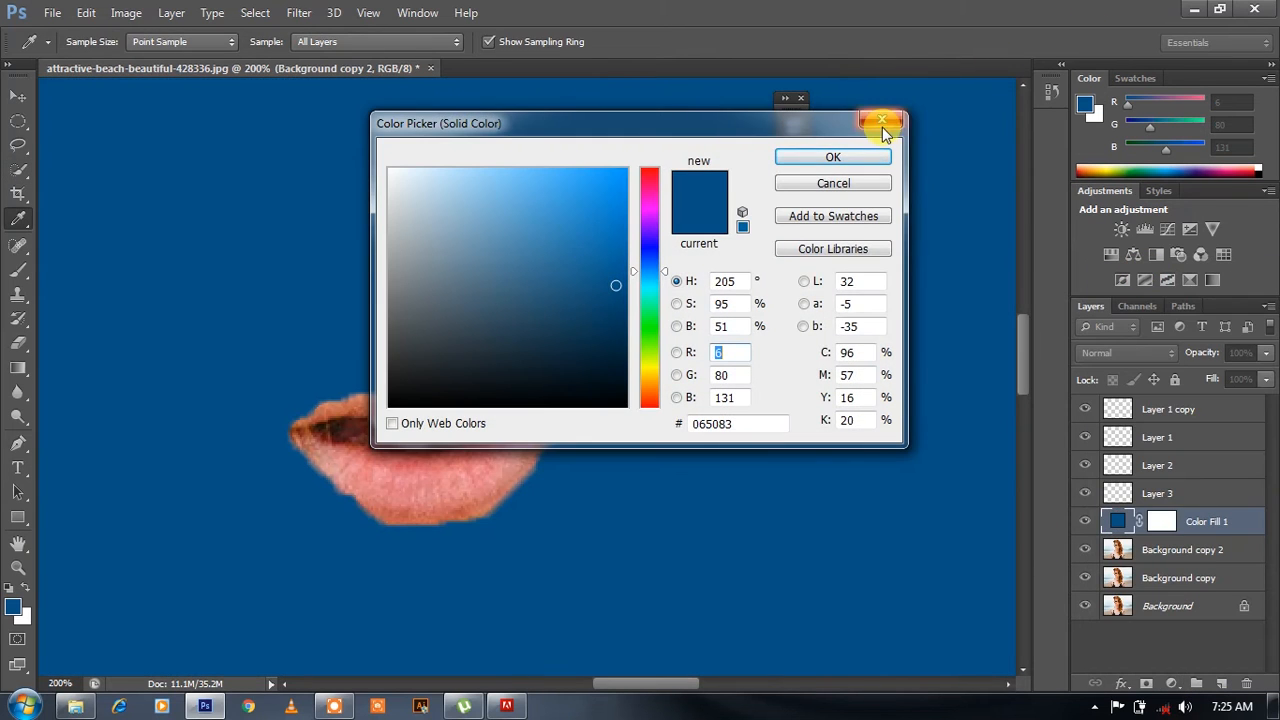
pyautogui.click(862, 157)
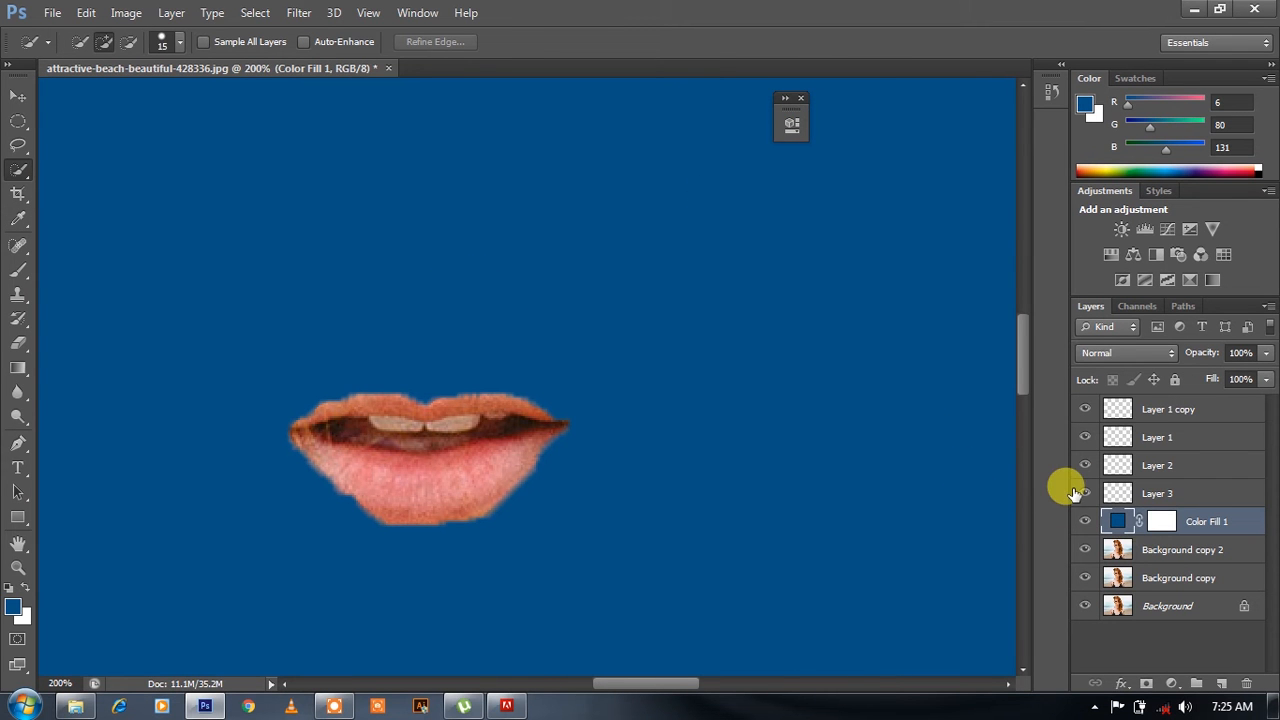
pyautogui.press('Delete')
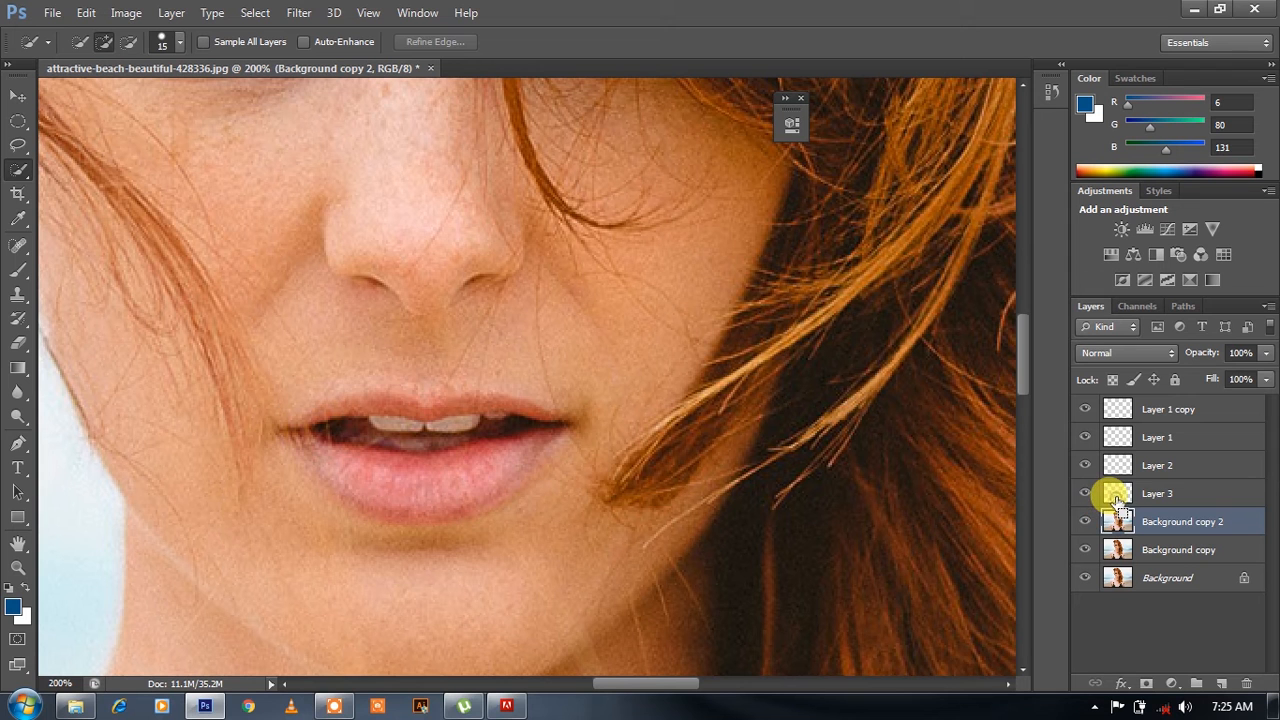
# - Load the lip outline of Layer 3 as a selection and make Background copy 2 the active layer
pyautogui.keyDown('ctrl'); pyautogui.click(1118, 497); pyautogui.keyUp('ctrl')
pyautogui.click(1146, 496)
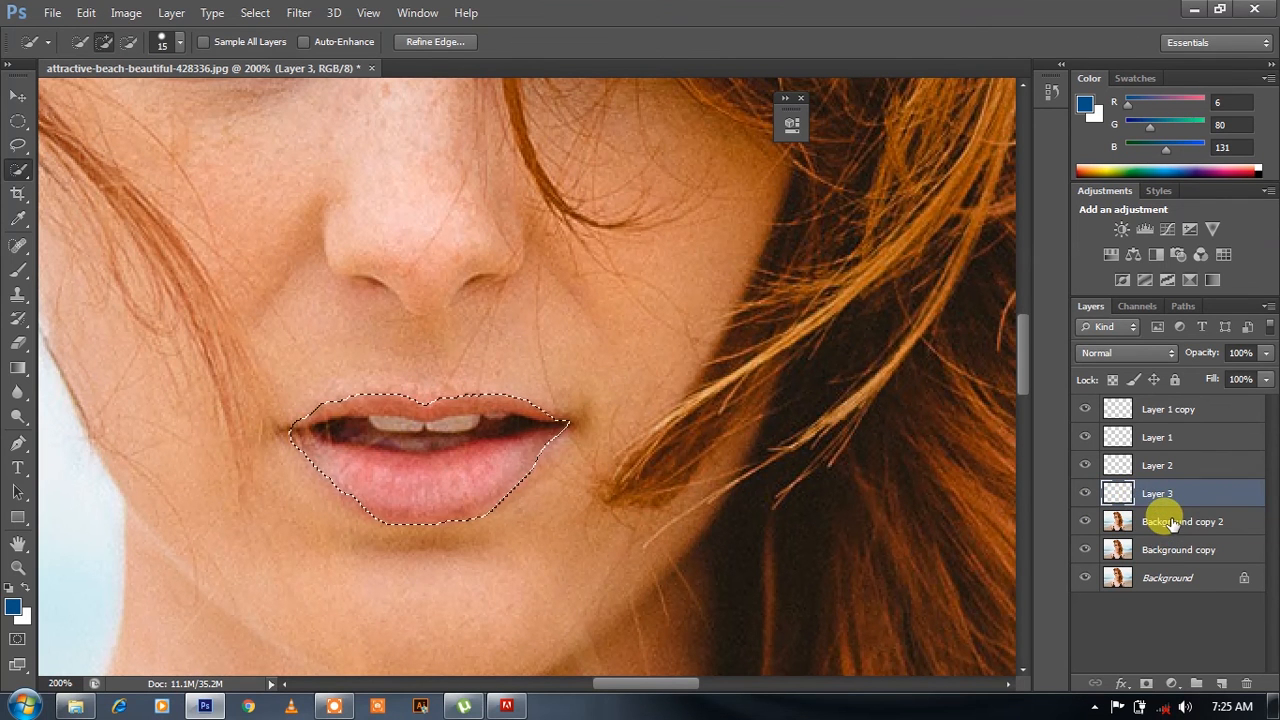
pyautogui.click(1174, 524)
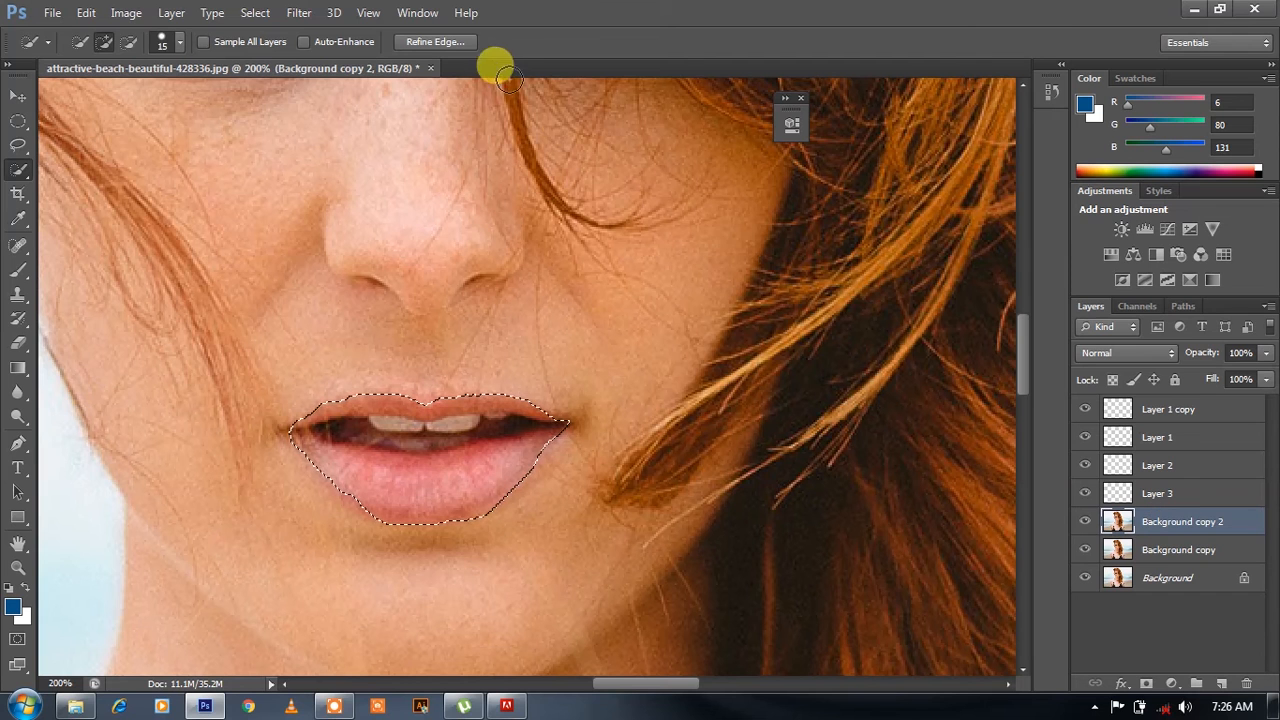
# - Refine the lip selection's edge with Smooth 54 and a slight feather, and copy the selected lips to a new layer
pyautogui.click(467, 41)
pyautogui.click(867, 342)
pyautogui.click(889, 342)
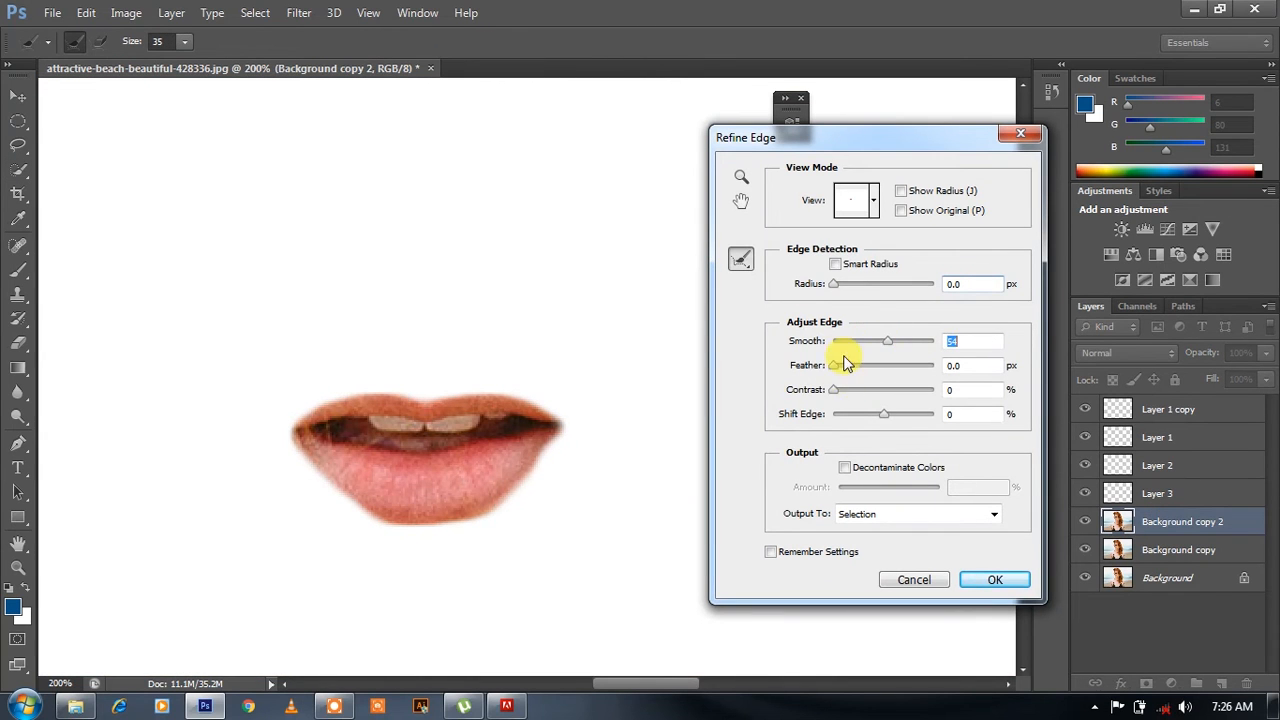
pyautogui.click(846, 366)
pyautogui.click(980, 580)
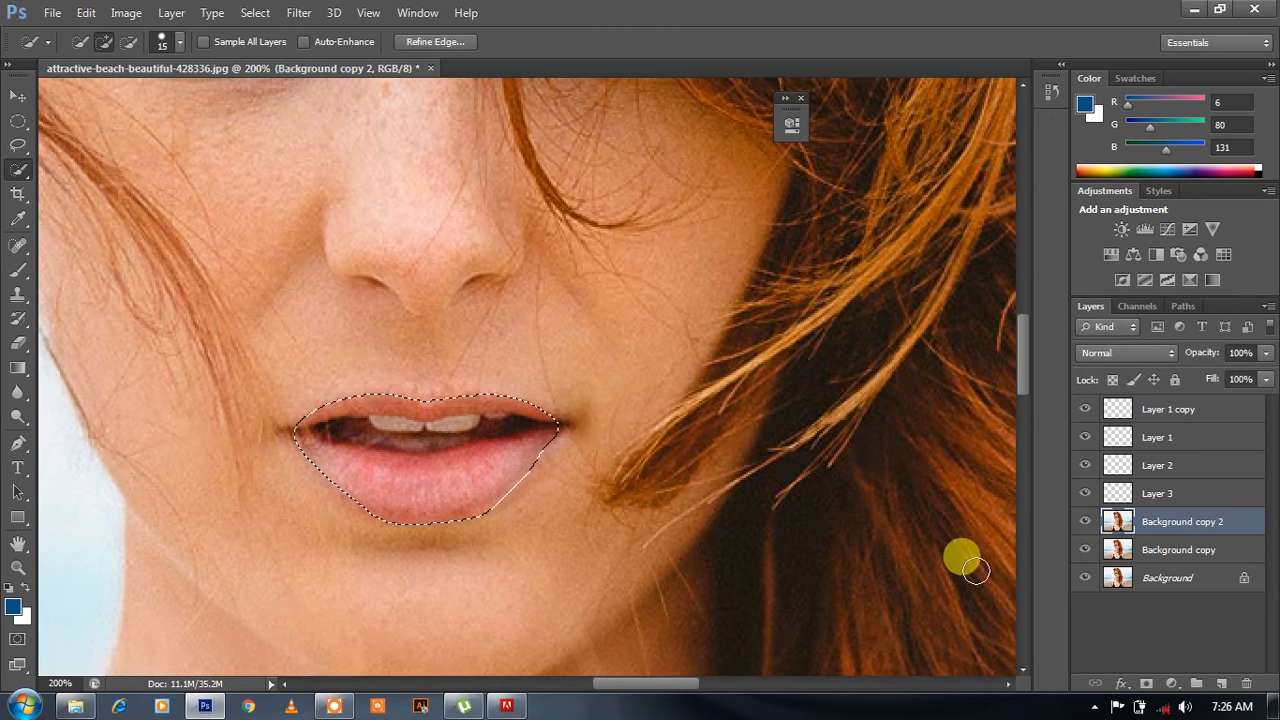
pyautogui.hotkey('ctrl', 'j')
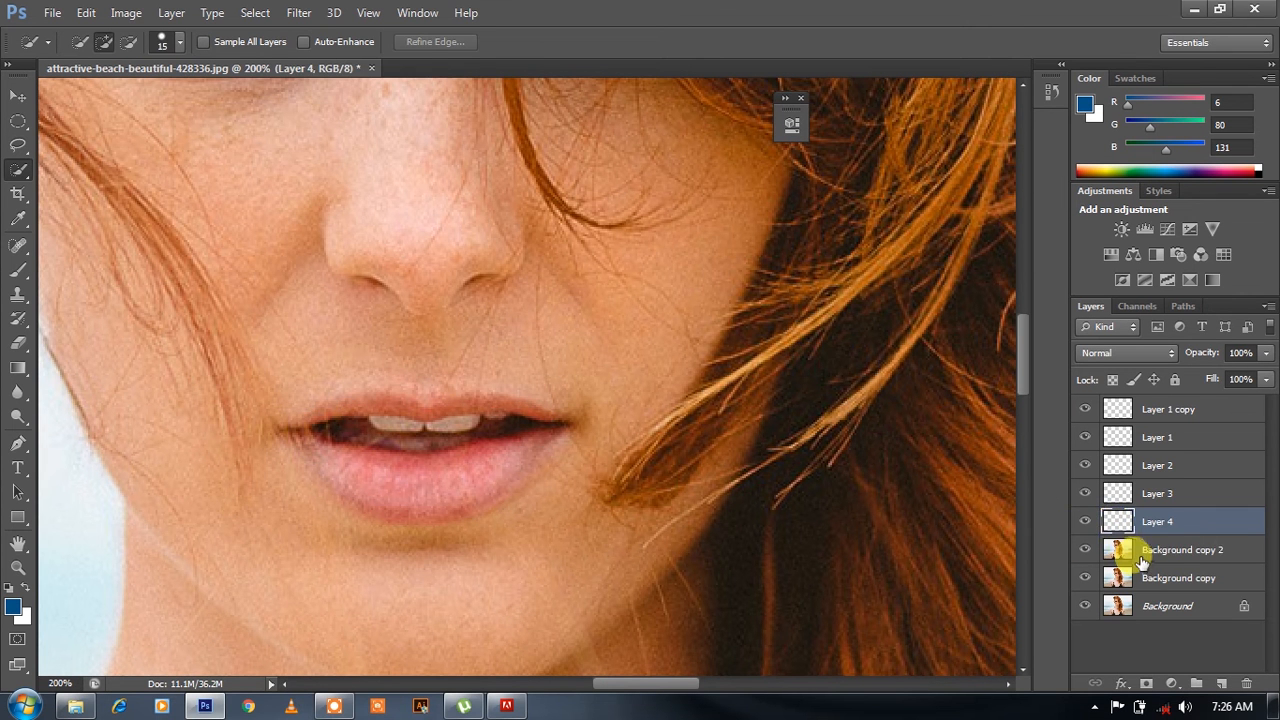
# - Add a medium blue solid colour fill layer above Background copy 2 as a backdrop for the lip cutouts
pyautogui.click(1128, 550)
pyautogui.click(1173, 684)
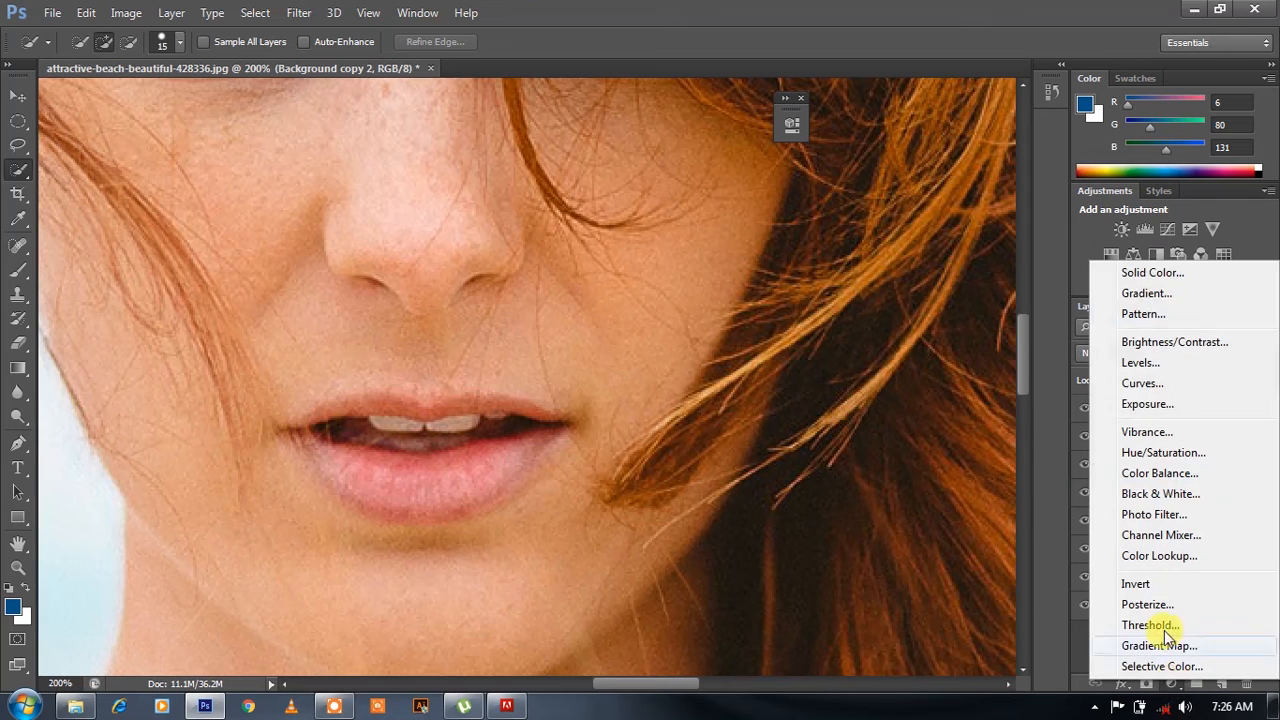
pyautogui.click(1155, 273)
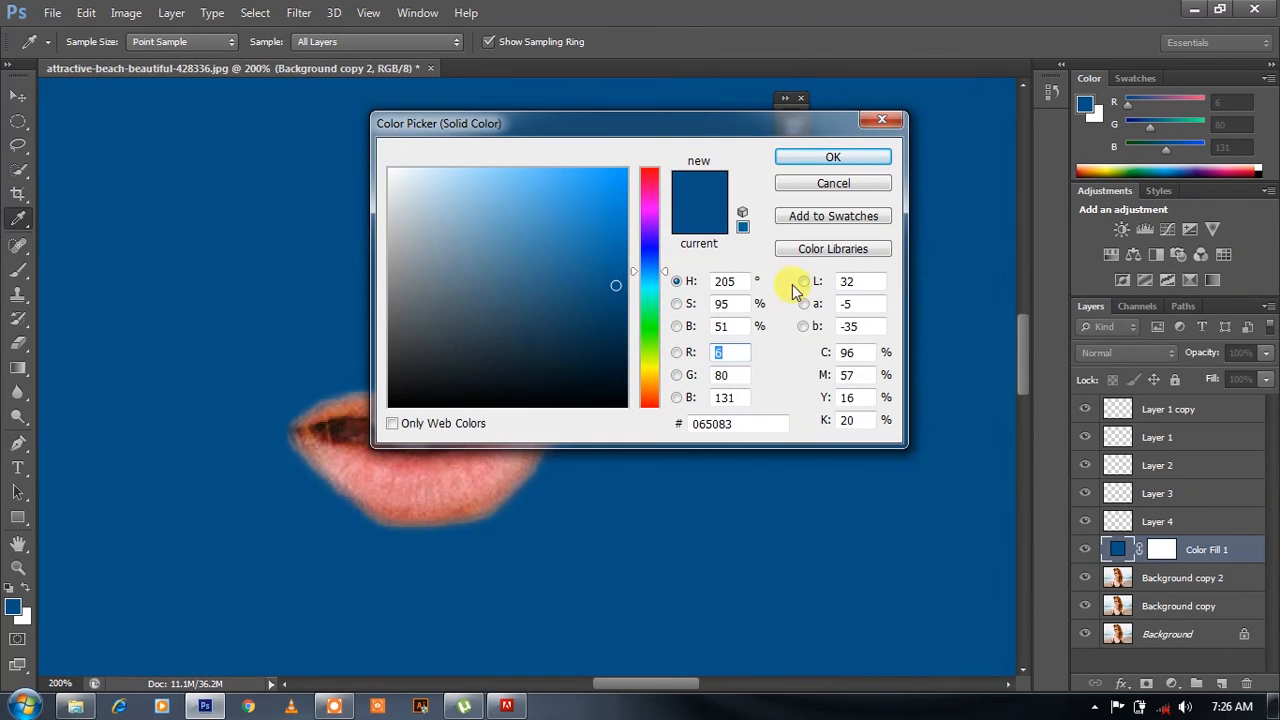
pyautogui.click(564, 222)
pyautogui.click(800, 160)
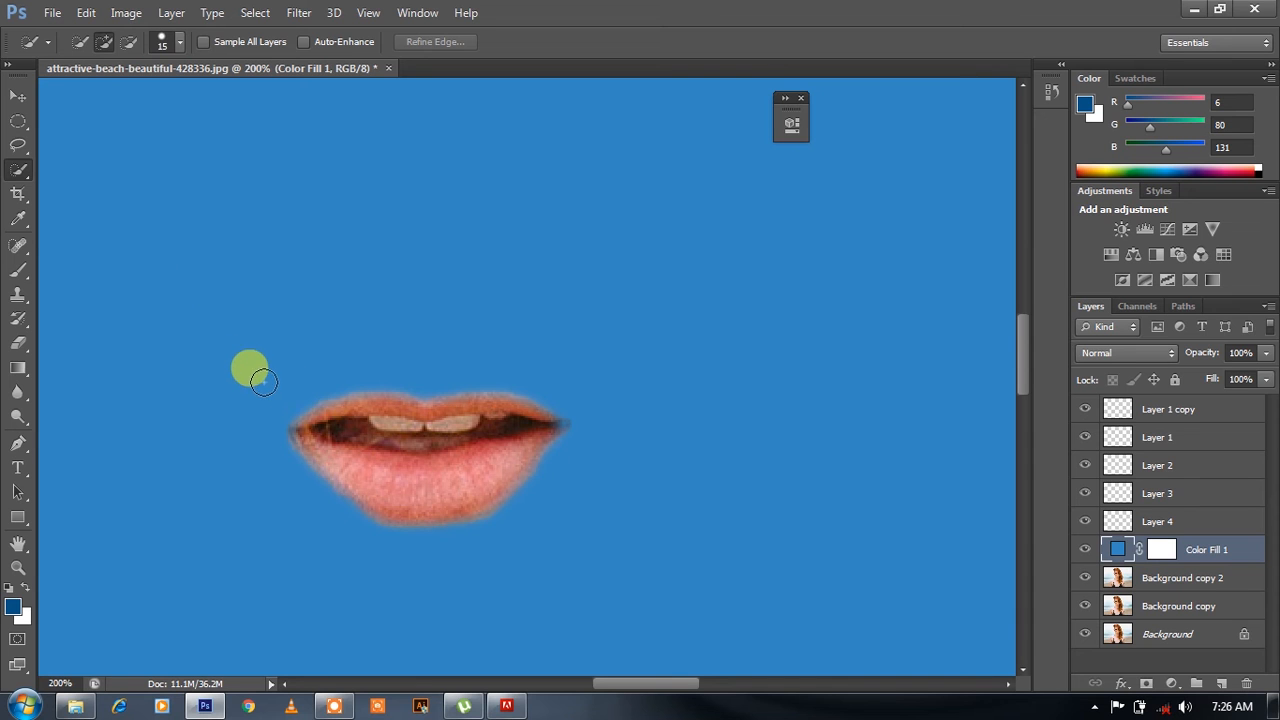
# - Erase the teeth and mouth interior from the Layer 4 lips using a 6 to 10 px eraser, and hide the blue fill layer
pyautogui.click(17, 342)
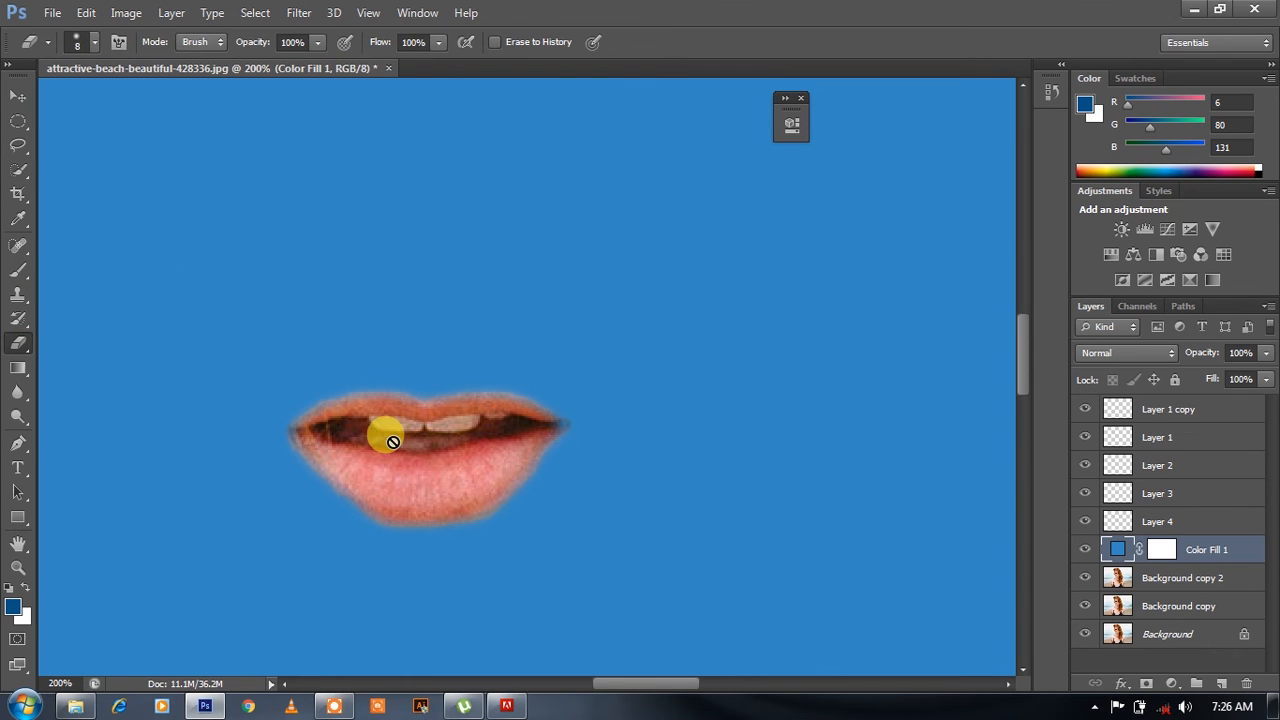
pyautogui.click(1160, 516)
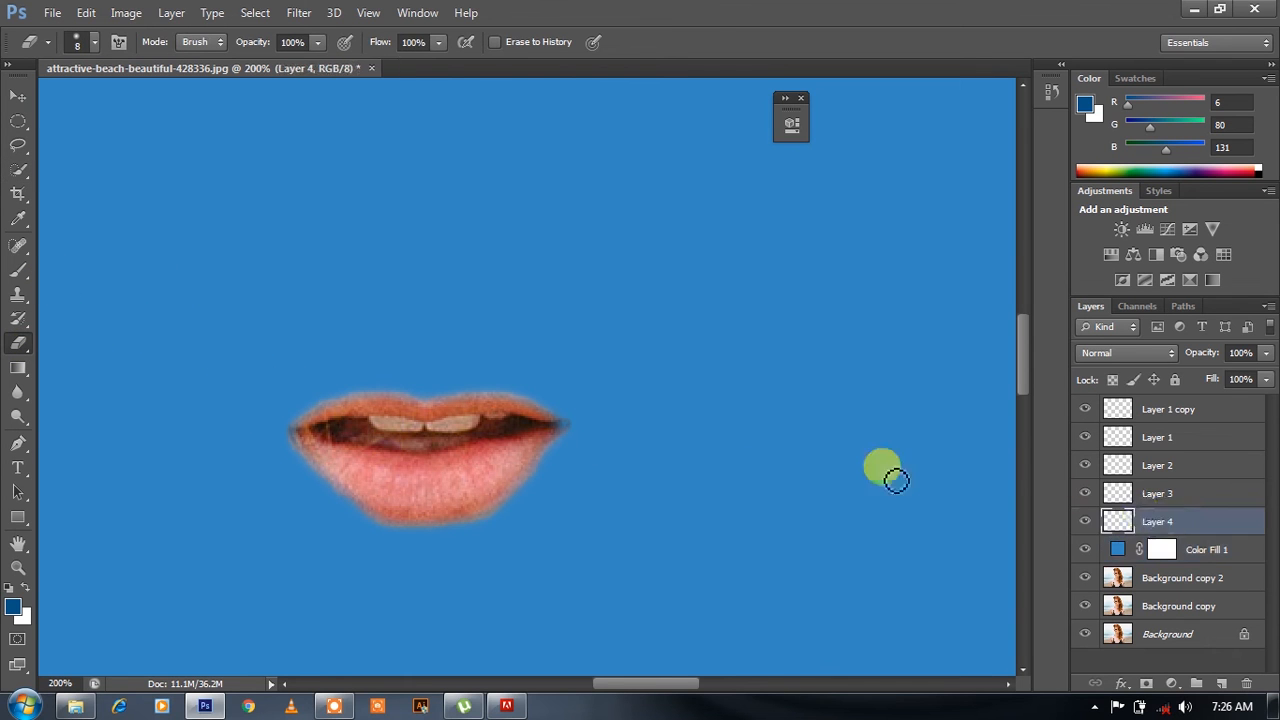
pyautogui.moveTo(547, 446)
pyautogui.mouseDown()
pyautogui.moveTo(381, 444)
pyautogui.moveTo(342, 424)
pyautogui.moveTo(279, 477)
pyautogui.moveTo(269, 463)
pyautogui.moveTo(504, 456)
pyautogui.moveTo(410, 453)
pyautogui.moveTo(498, 440)
pyautogui.moveTo(222, 446)
pyautogui.mouseUp()
pyautogui.hotkey('ctrl', '+')
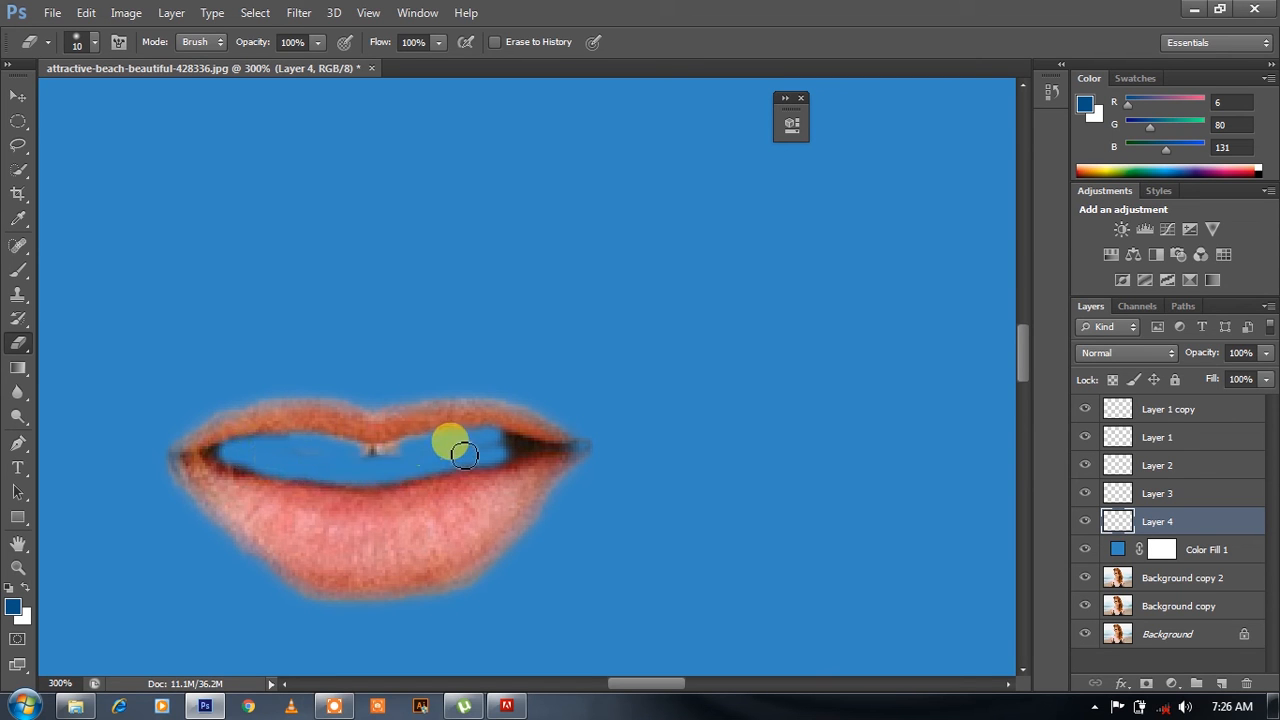
pyautogui.moveTo(421, 456); pyautogui.dragTo(337, 451)
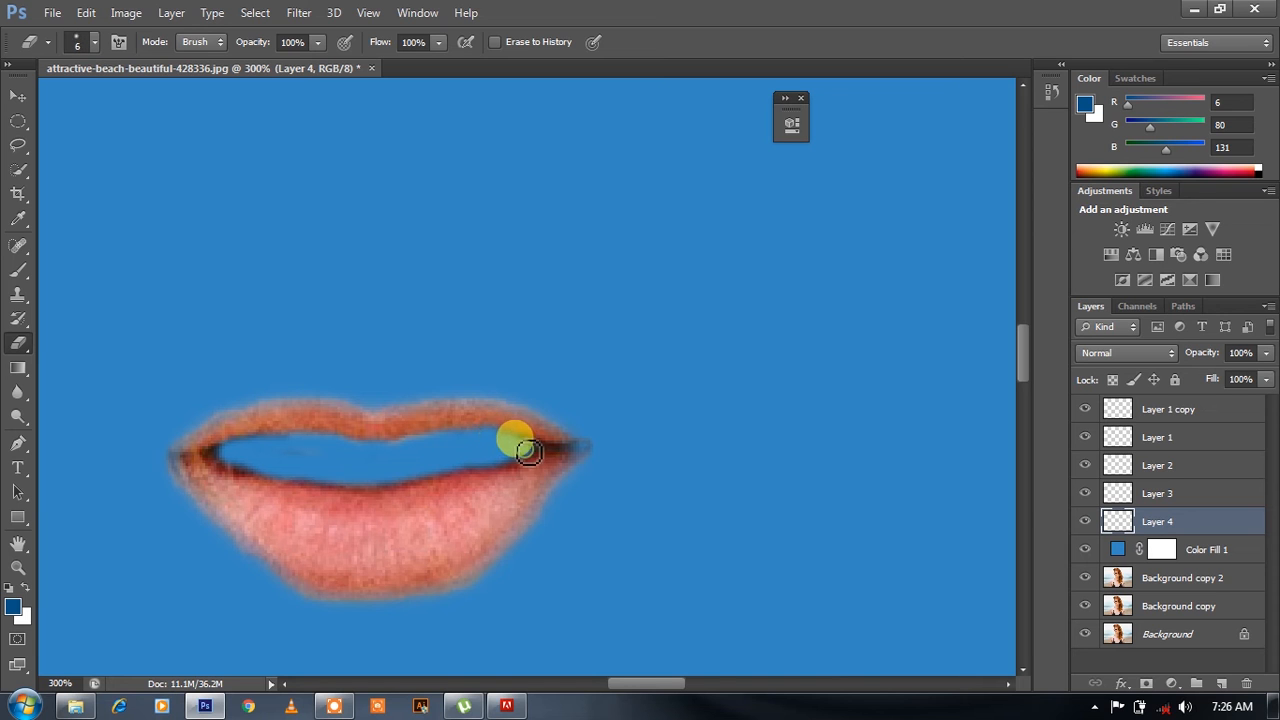
pyautogui.moveTo(233, 456); pyautogui.dragTo(437, 468)
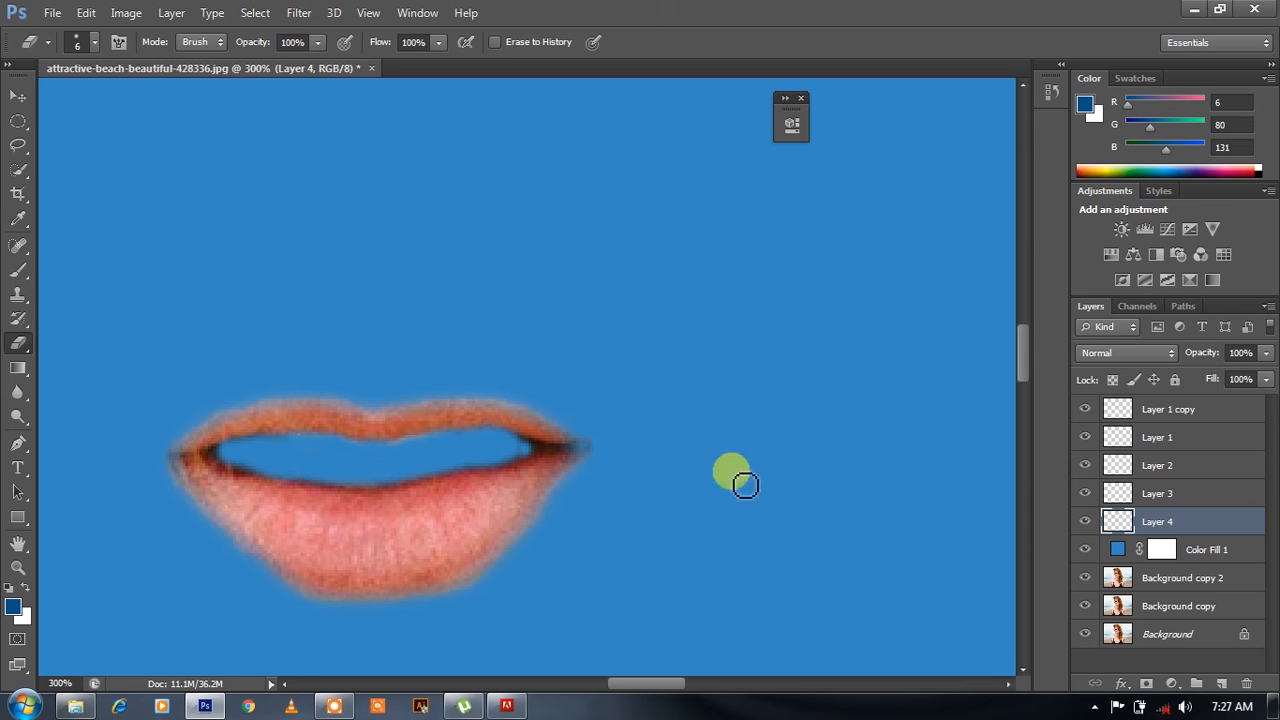
pyautogui.click(1085, 549)
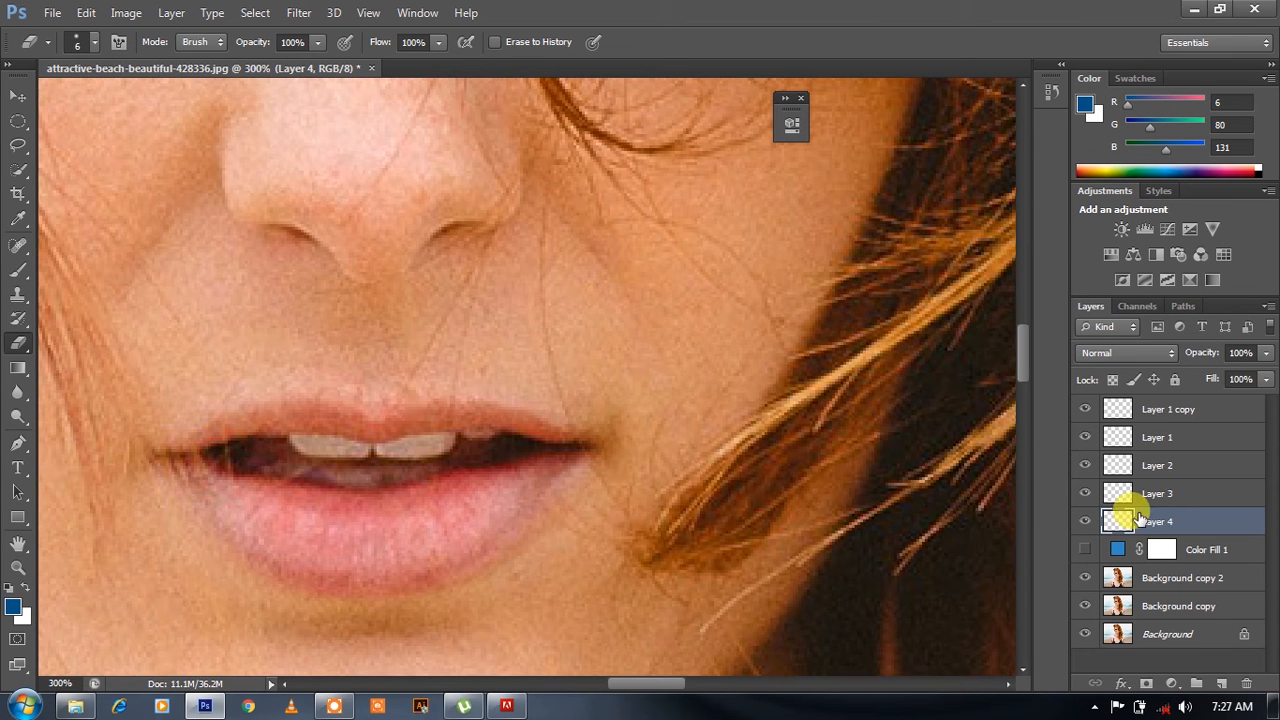
# - Add a Color Balance adjustment clipped to Layer 4 and set its midtones Cyan-Red value to +67
pyautogui.click(1172, 684)
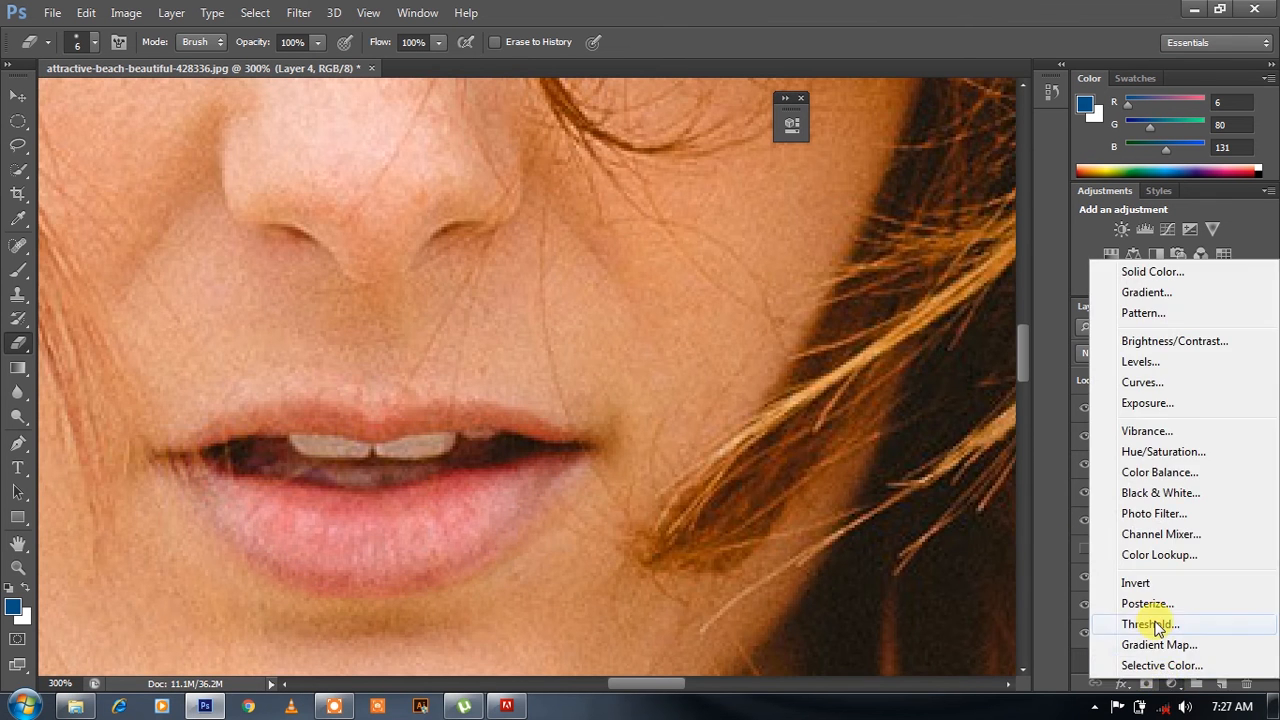
pyautogui.click(1148, 474)
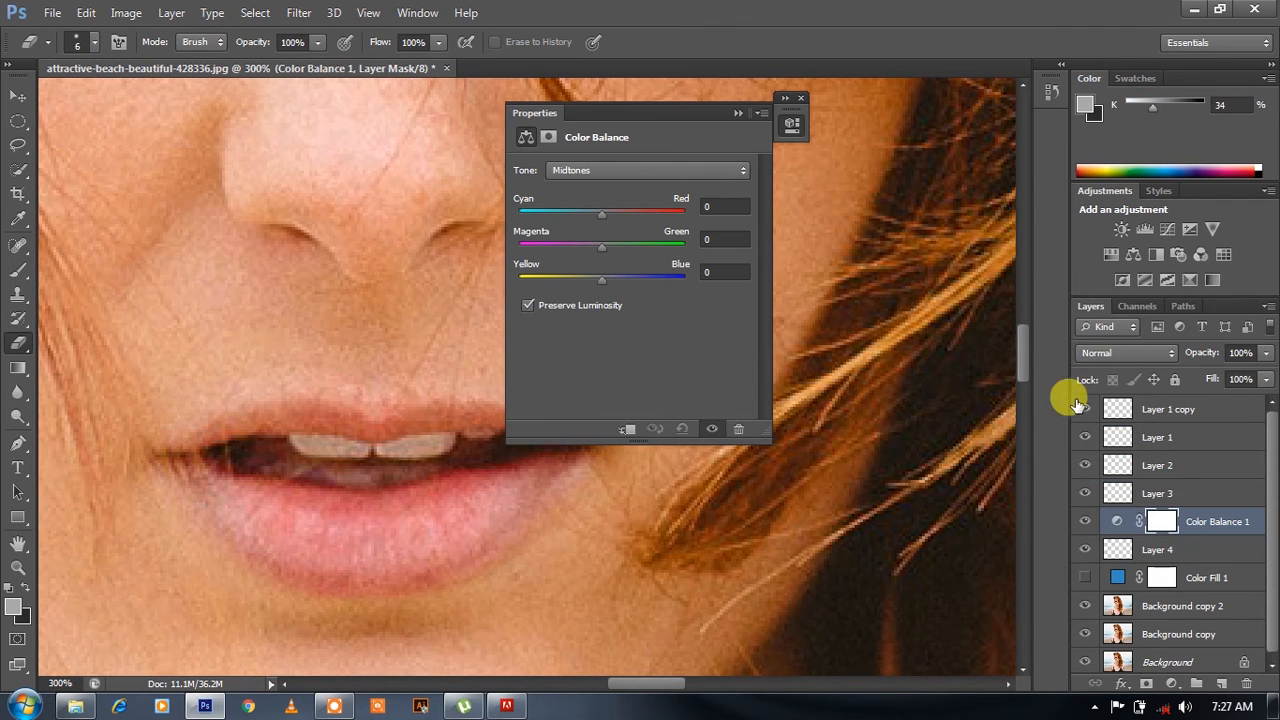
pyautogui.click(625, 429)
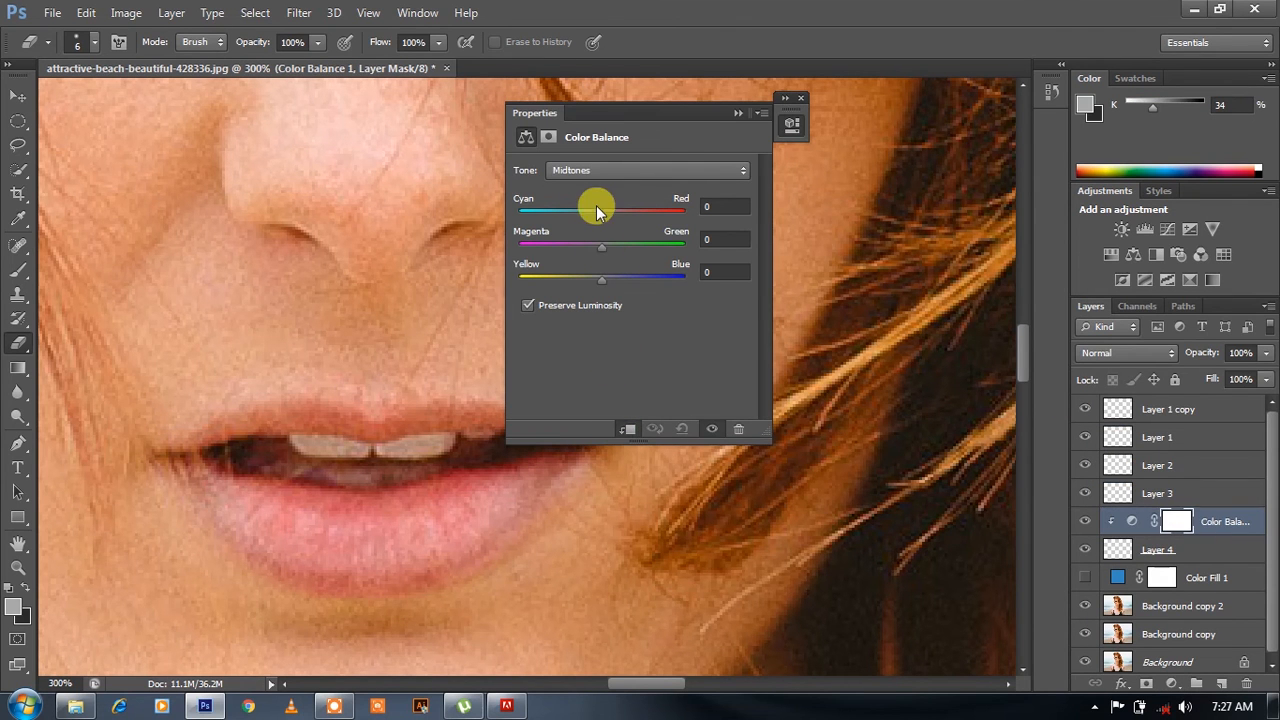
pyautogui.moveTo(636, 212)
pyautogui.mouseDown()
pyautogui.moveTo(597, 208)
pyautogui.moveTo(658, 222)
pyautogui.mouseUp()
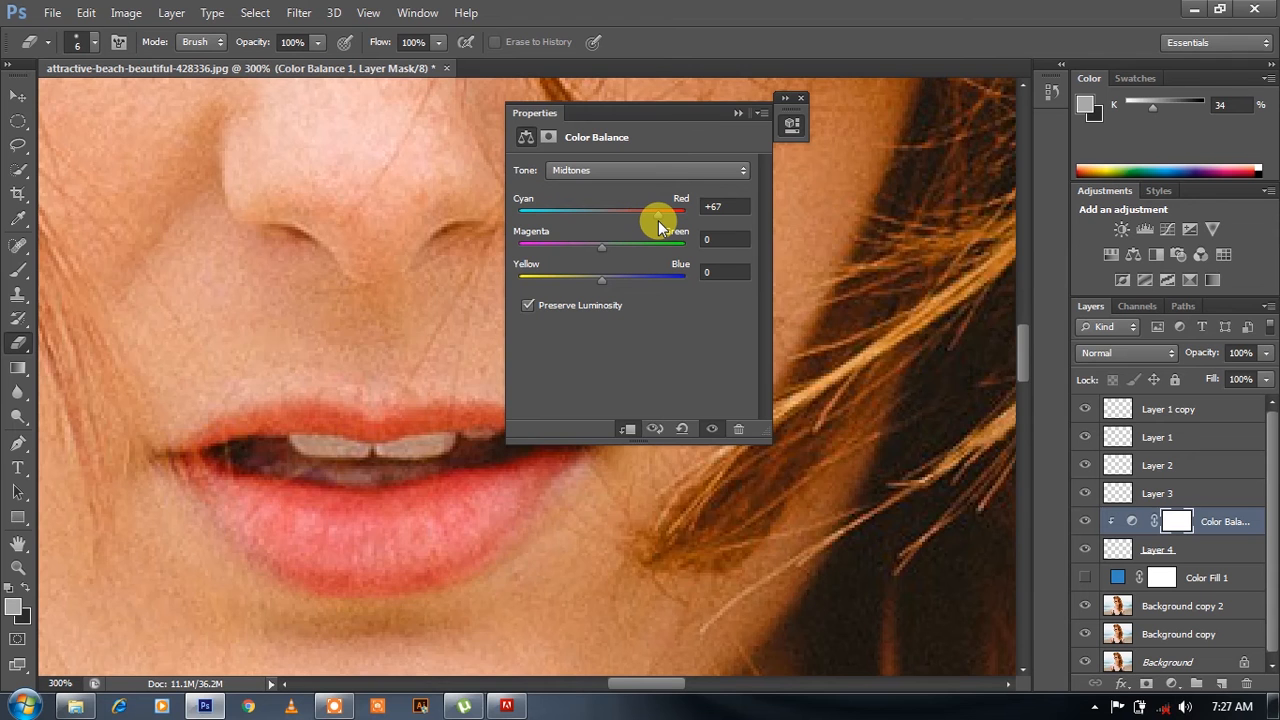
# - Set the lip Color Balance midtones to Cyan-Red +65, Magenta-Green -28 and Yellow-Blue -34
pyautogui.hotkey('ctrl', '1')
pyautogui.hotkey('ctrl', '-')
pyautogui.moveTo(656, 113); pyautogui.dragTo(821, 151)
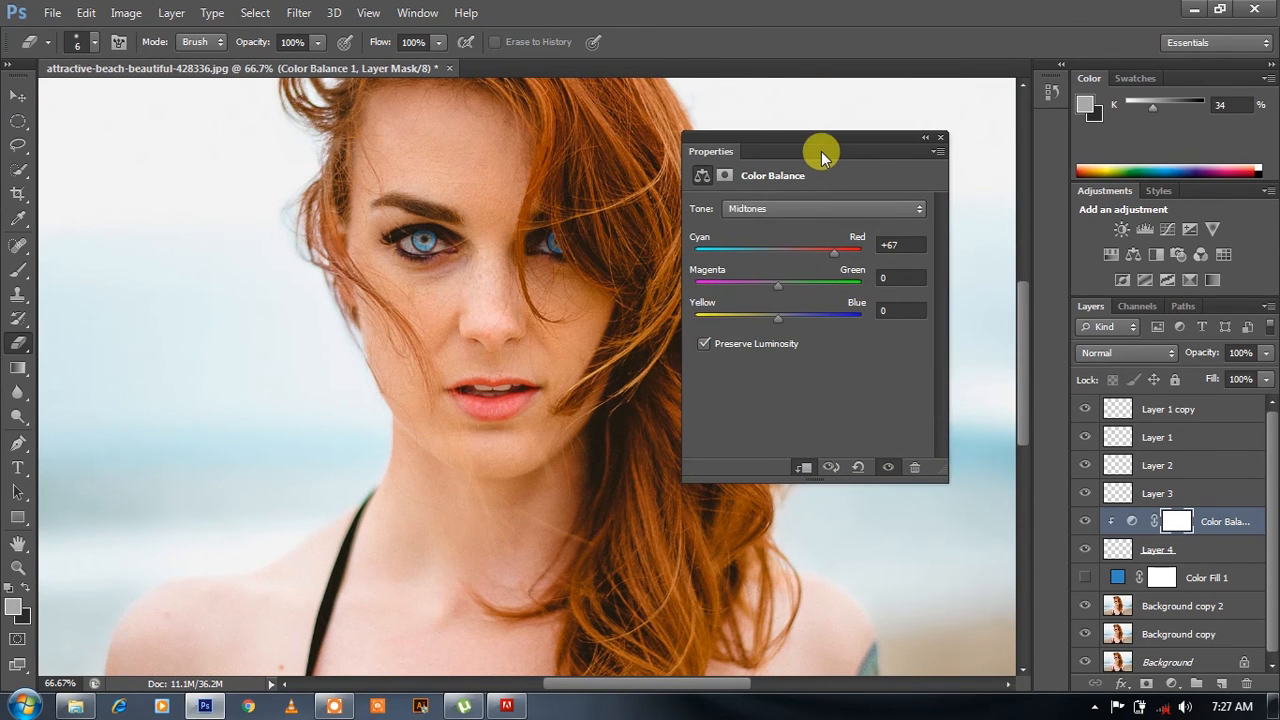
pyautogui.moveTo(778, 258); pyautogui.dragTo(757, 294)
pyautogui.moveTo(843, 328); pyautogui.dragTo(752, 322)
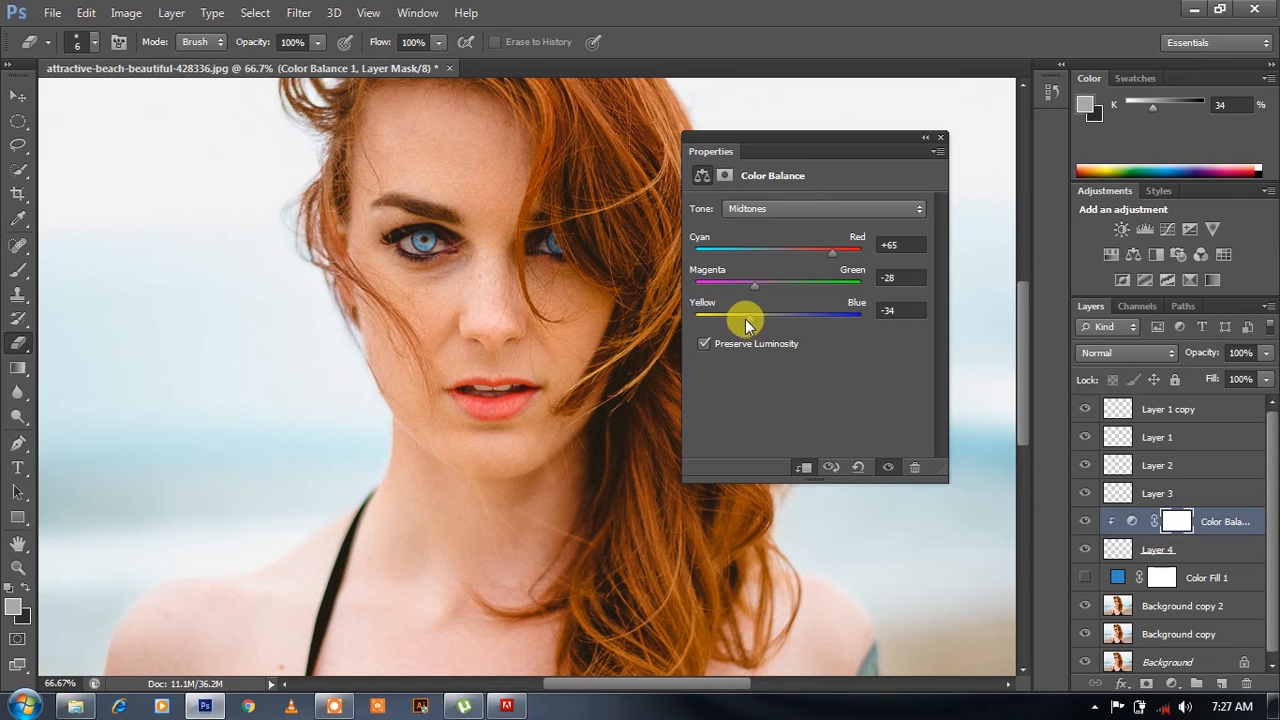
pyautogui.click(940, 137)
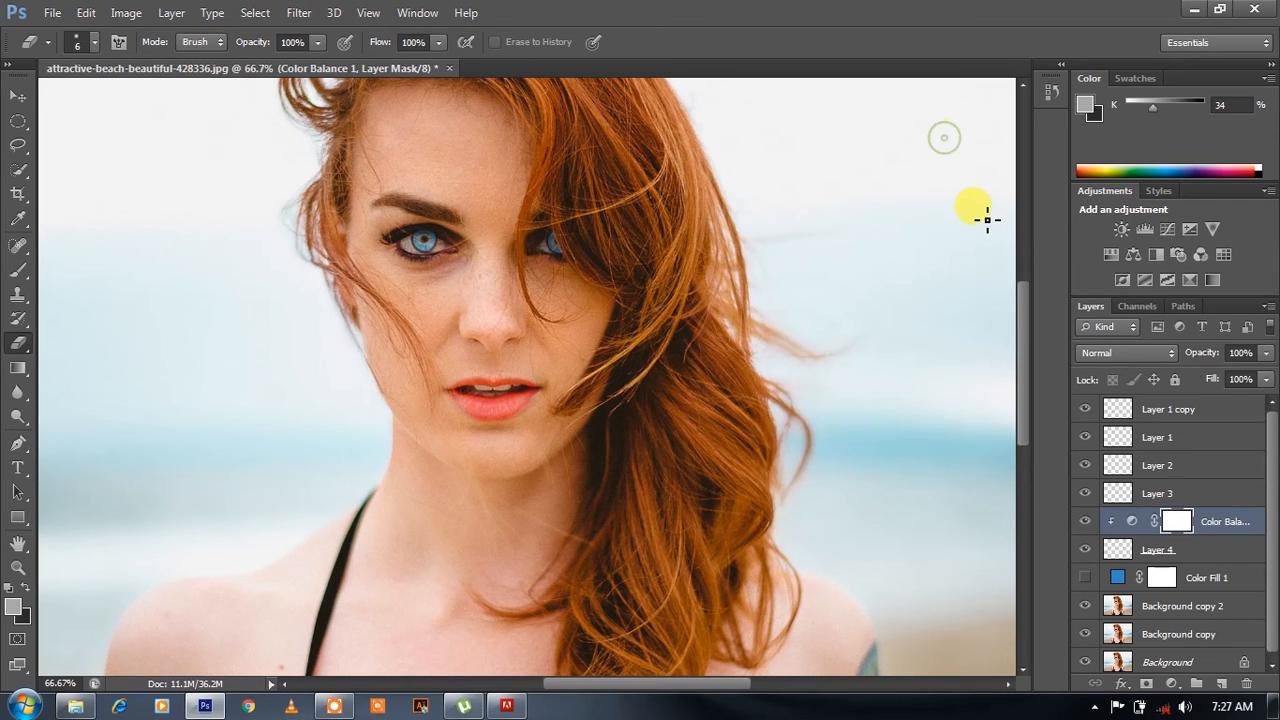
# - Add a Selective Color adjustment above Layer 1 copy with Whites at Cyan -23, Magenta +17, Yellow -21 and Black -8%
pyautogui.click(1199, 420)
pyautogui.click(1172, 684)
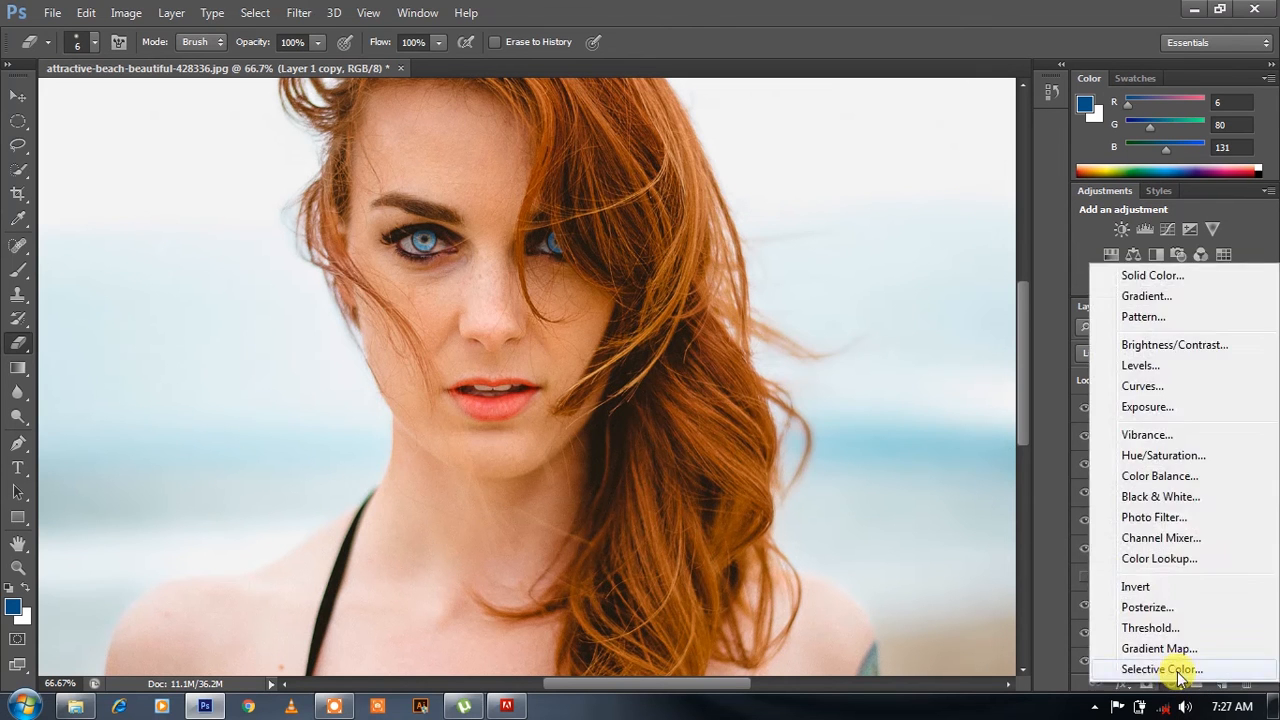
pyautogui.click(1180, 670)
pyautogui.click(812, 232)
pyautogui.click(798, 345)
pyautogui.moveTo(806, 278); pyautogui.dragTo(783, 292)
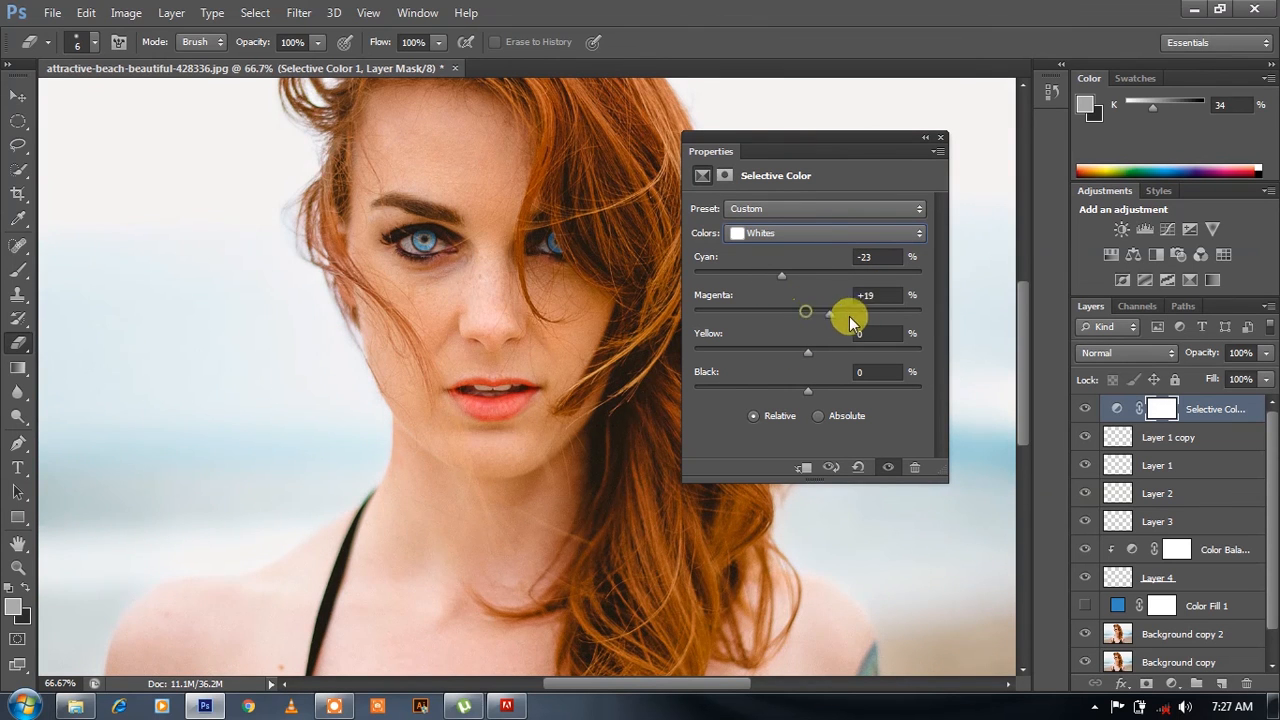
pyautogui.moveTo(808, 352); pyautogui.dragTo(794, 391)
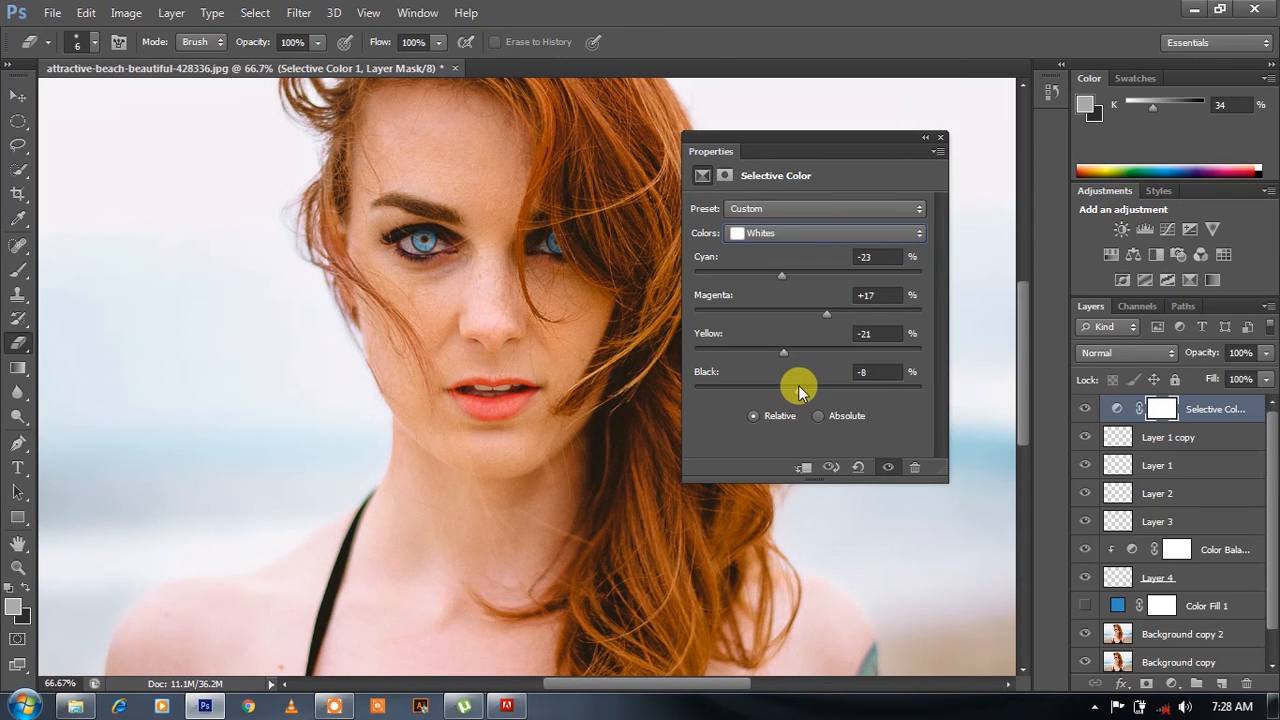
# - Set the Selective Color Blacks to Cyan +24, Magenta +8, Yellow +8 and Black +4%
pyautogui.click(794, 232)
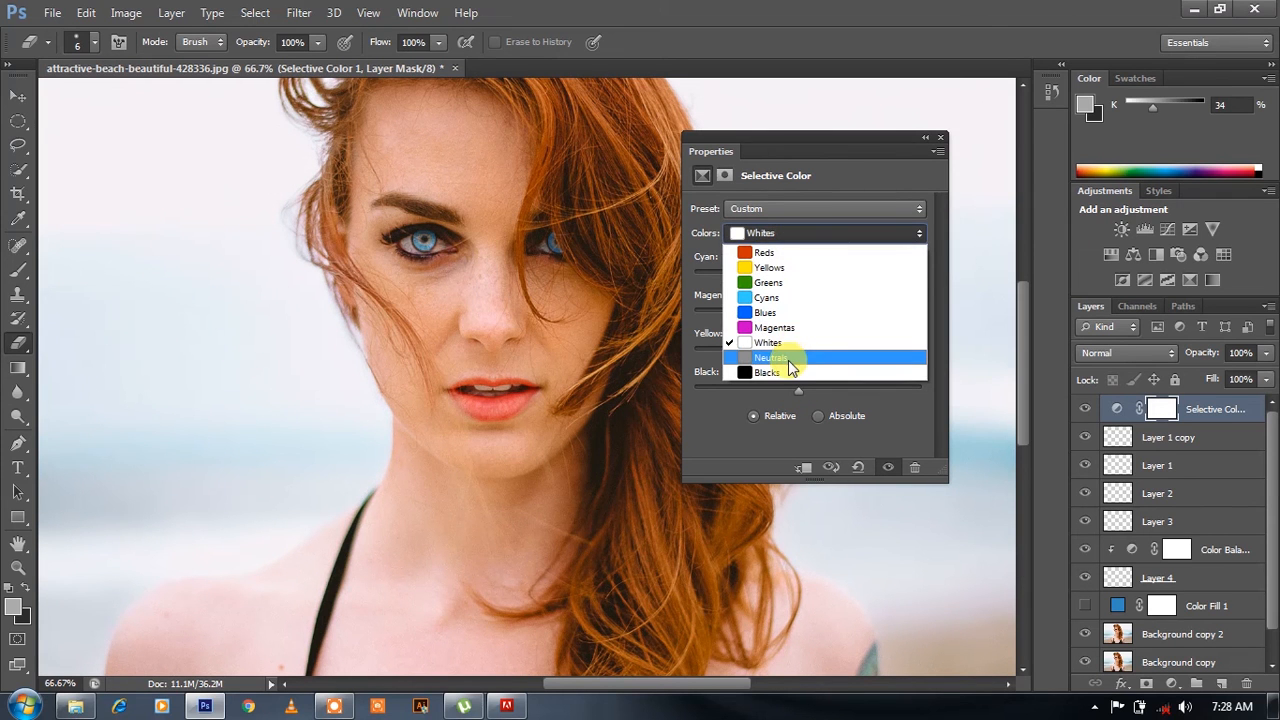
pyautogui.click(788, 372)
pyautogui.hotkey('ctrl', '-')
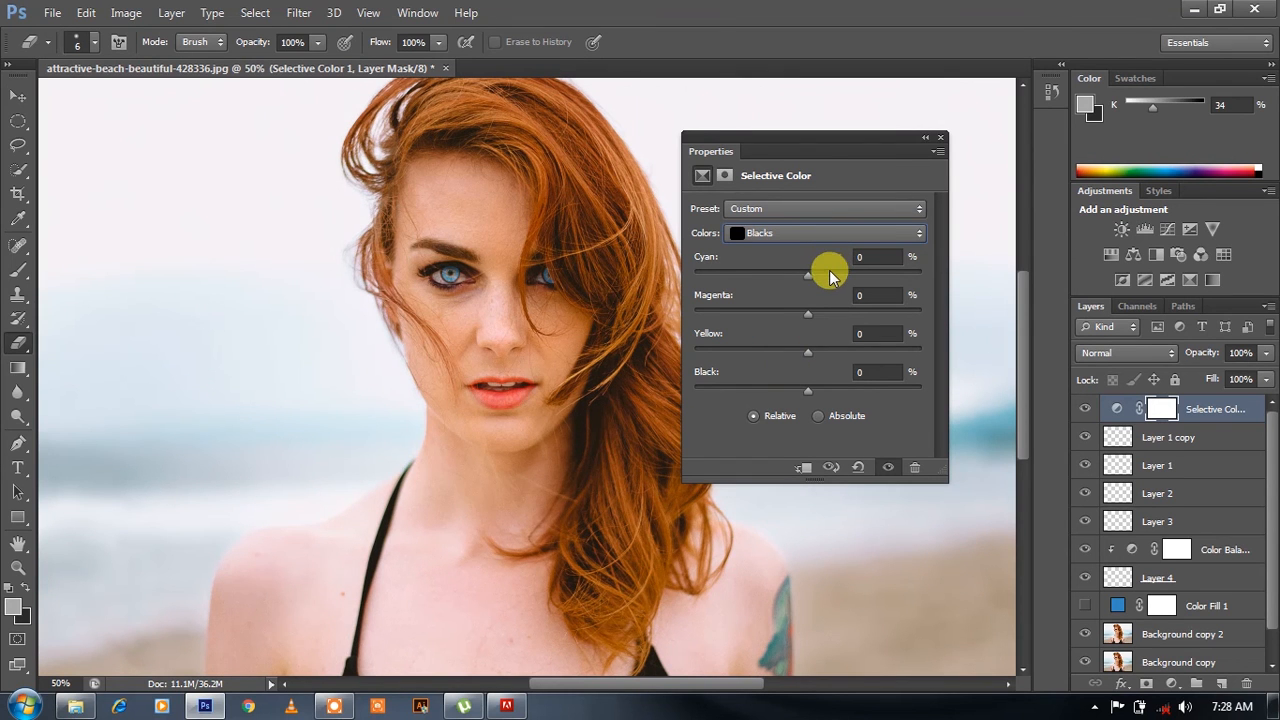
pyautogui.moveTo(816, 278); pyautogui.dragTo(811, 385)
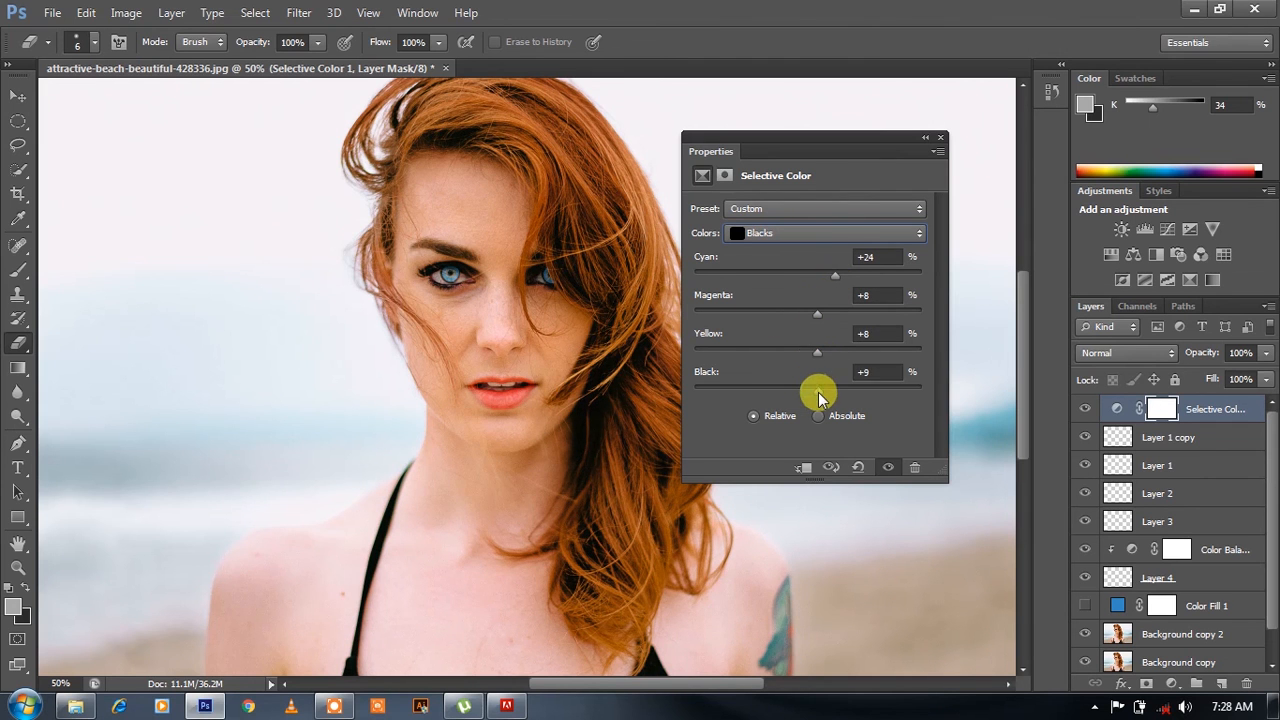
pyautogui.click(939, 139)
# - Examine the retouched portrait as a whole and close up, checking the eyes, lips and overall colour
pyautogui.hotkey('ctrl', '-')
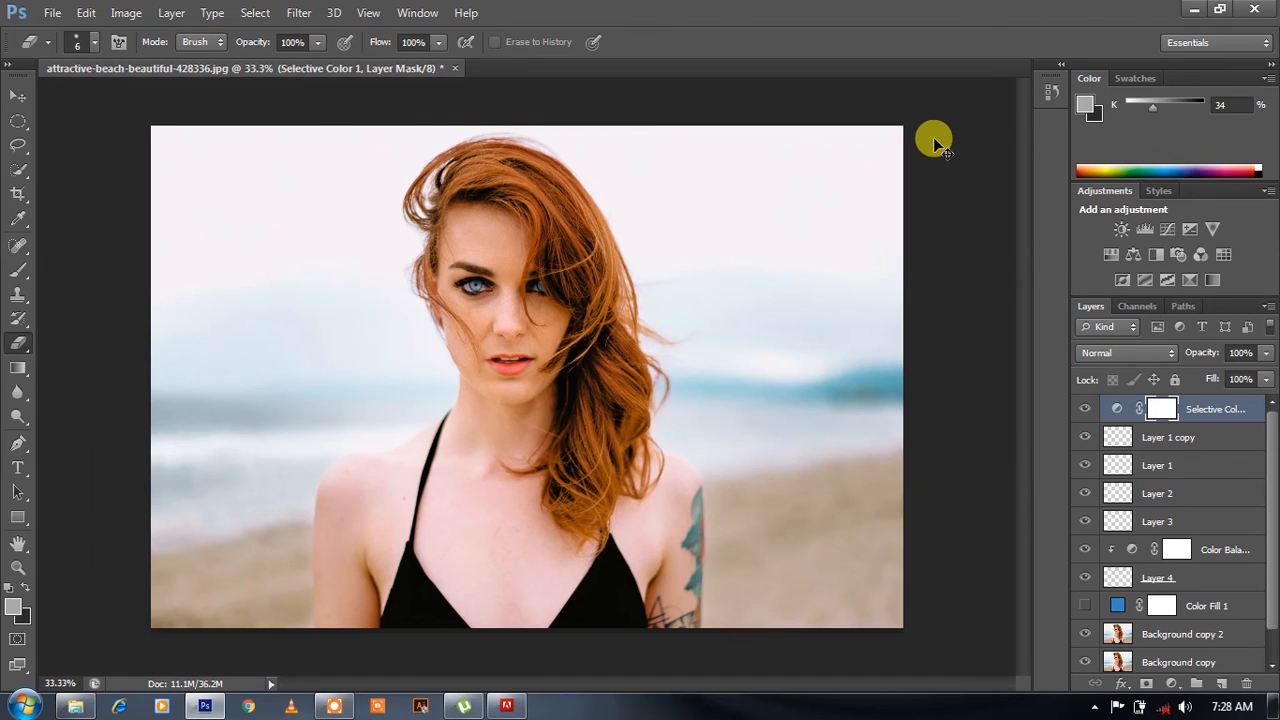
pyautogui.hotkey('ctrl', '-')
pyautogui.hotkey('ctrl', '+')
pyautogui.hotkey('ctrl', '+')
pyautogui.hotkey('ctrl', '-')
pyautogui.hotkey('ctrl', '+')
pyautogui.hotkey('ctrl', '-')
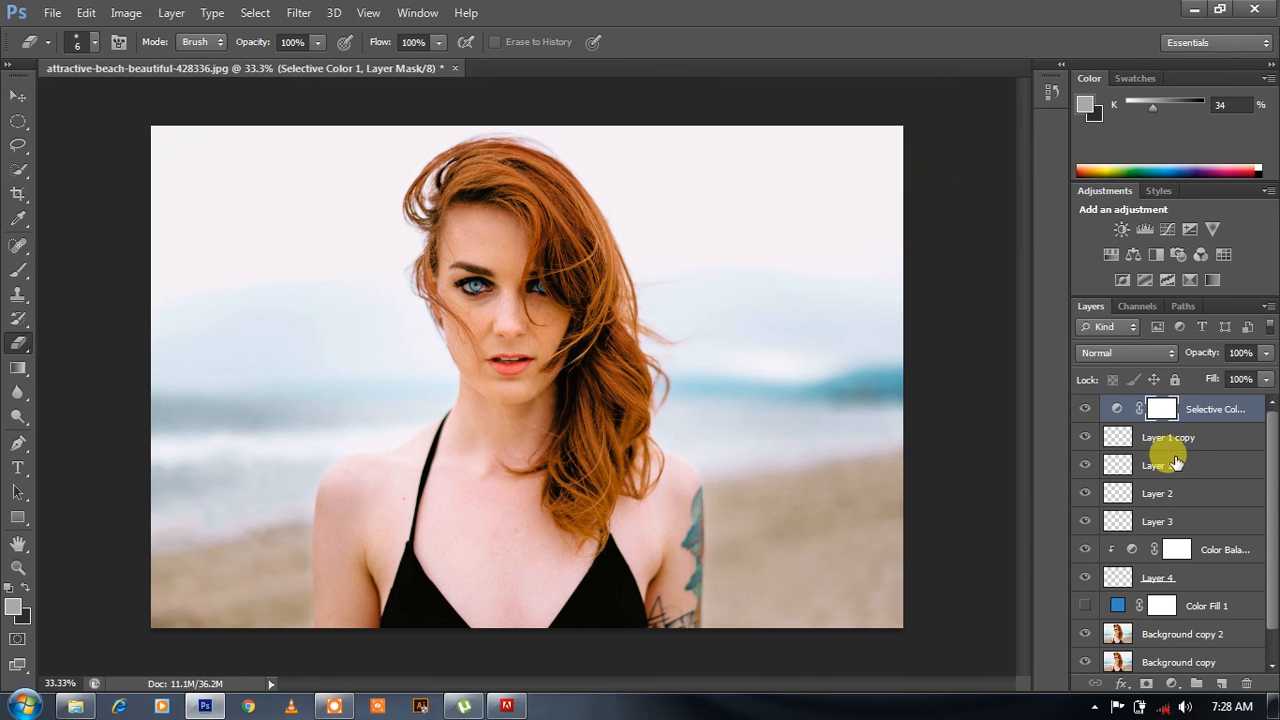
pyautogui.hotkey('ctrl', '+')
pyautogui.hotkey('ctrl', '+')
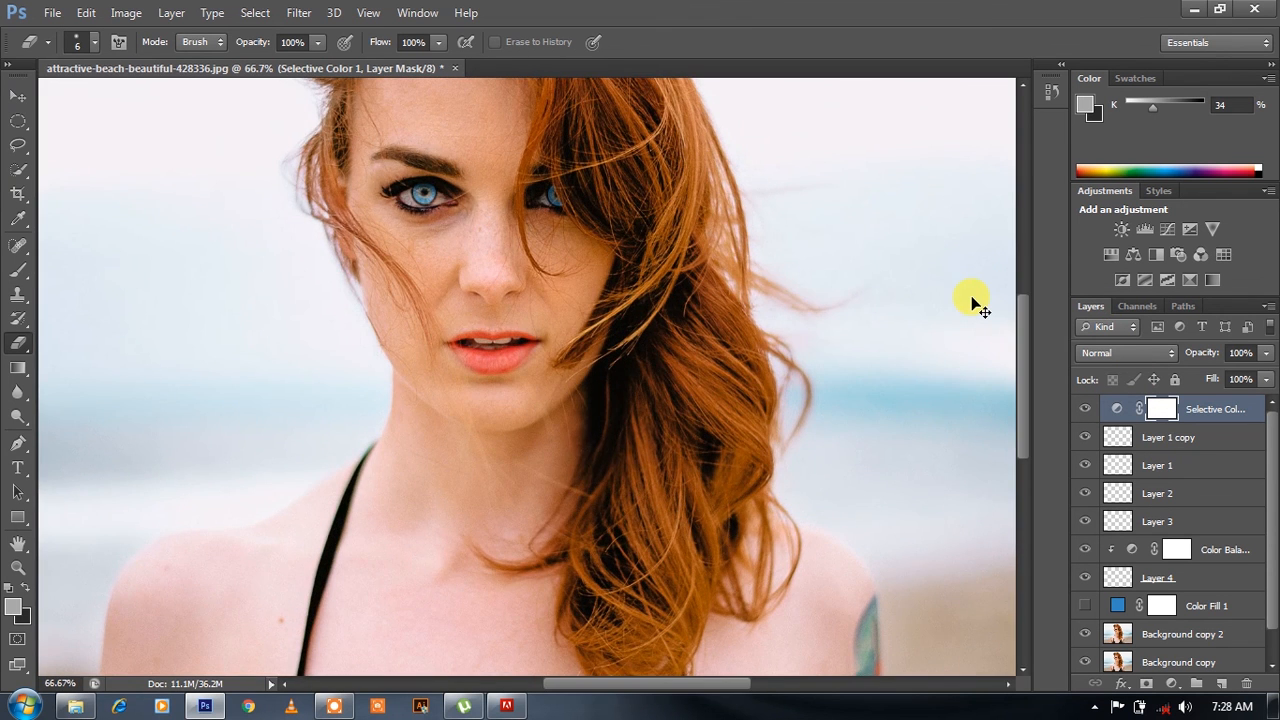
pyautogui.hotkey('ctrl', '-')
pyautogui.hotkey('ctrl', '-')
pyautogui.hotkey('ctrl', '-')
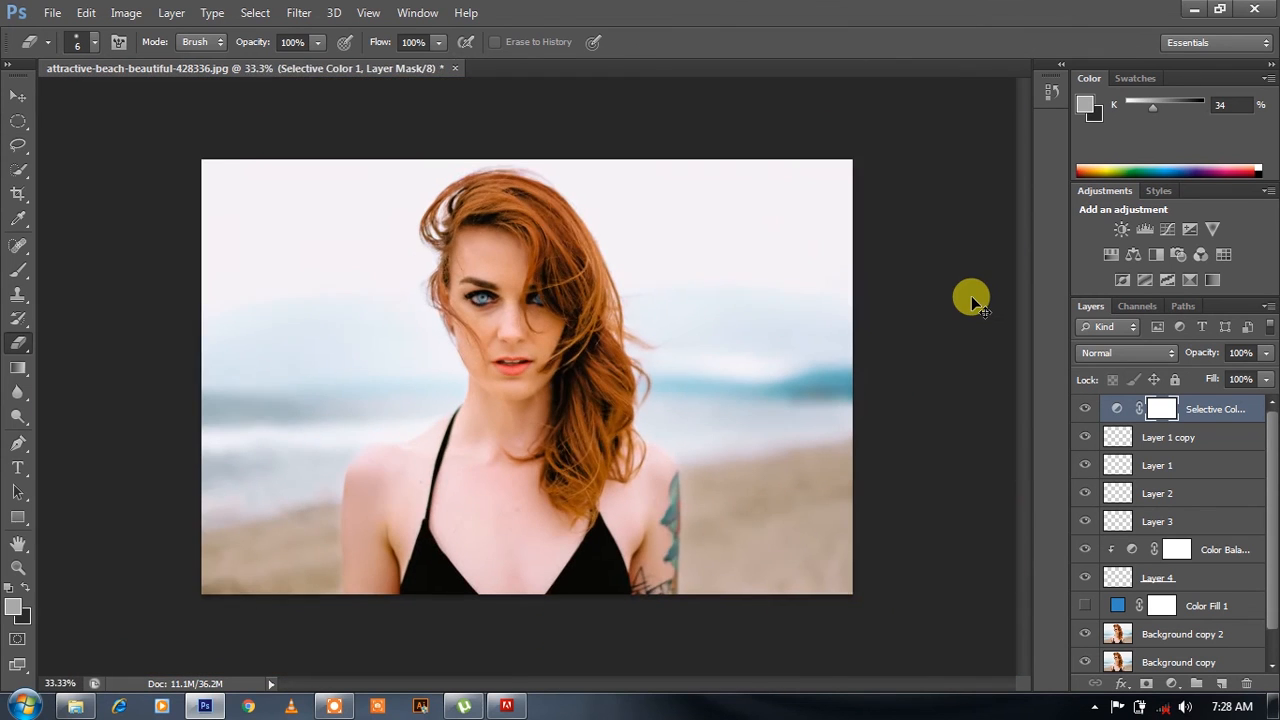
pyautogui.hotkey('ctrl', '+')
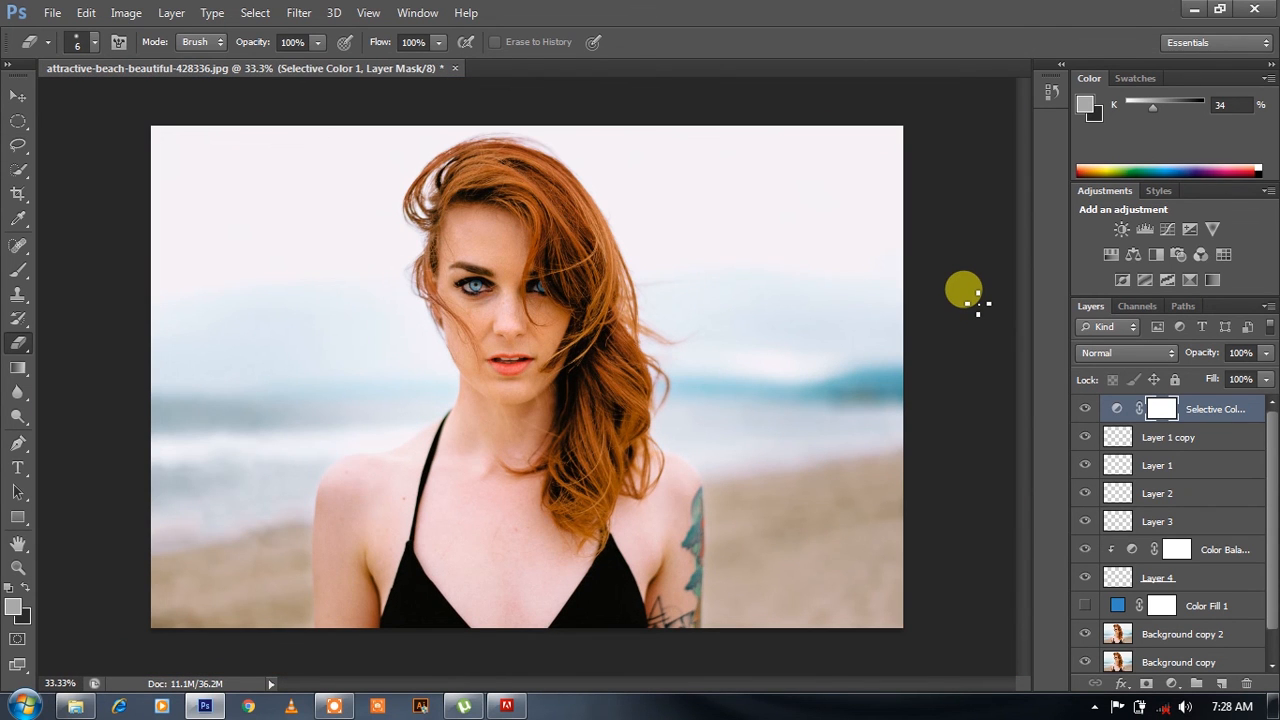
# - Minimise the Photoshop and Local Disk (D:) windows and stop the running screen recording
pyautogui.click(1195, 8)
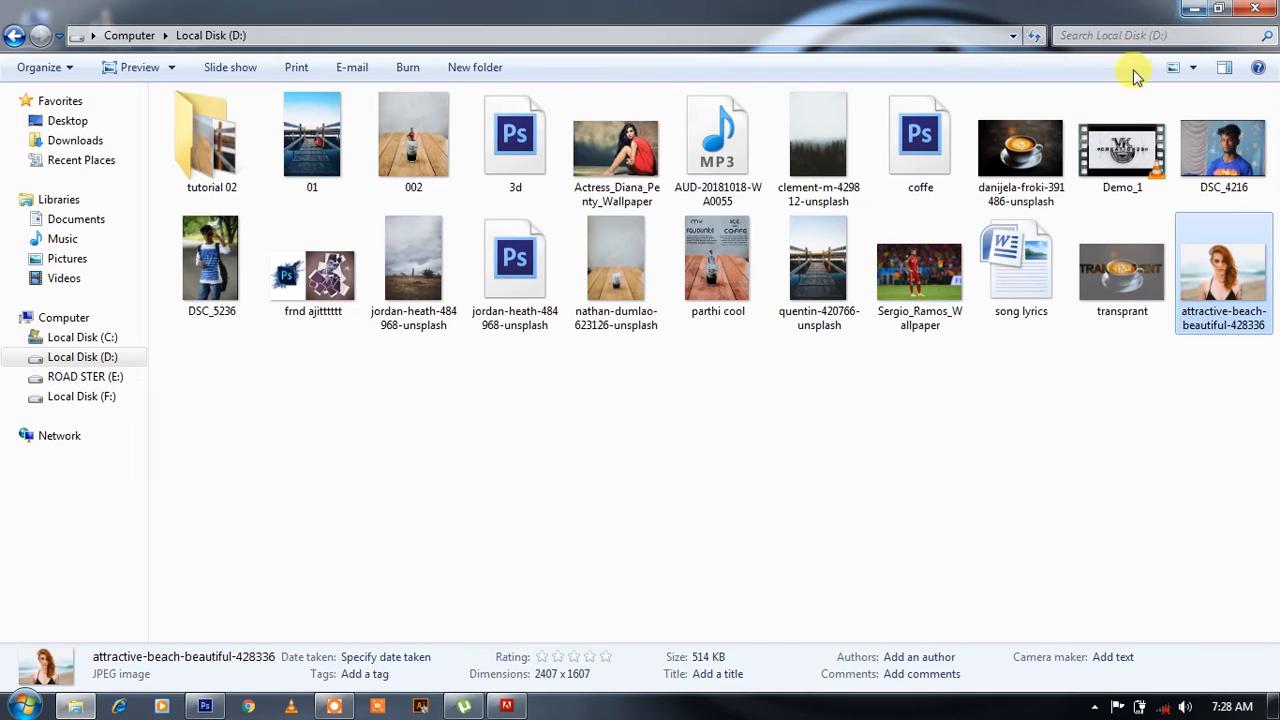
pyautogui.click(1193, 12)
pyautogui.rightClick(817, 180)
pyautogui.click(855, 234)
pyautogui.click(1096, 708)
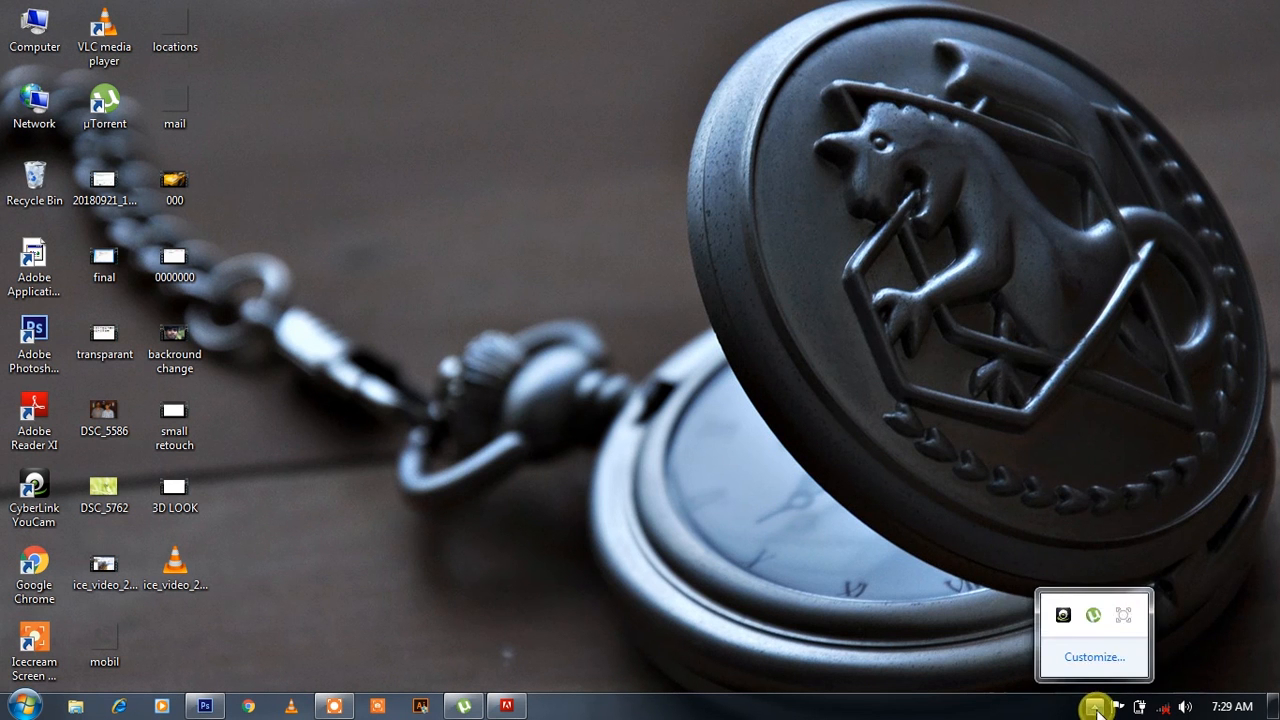
pyautogui.click(1120, 611)
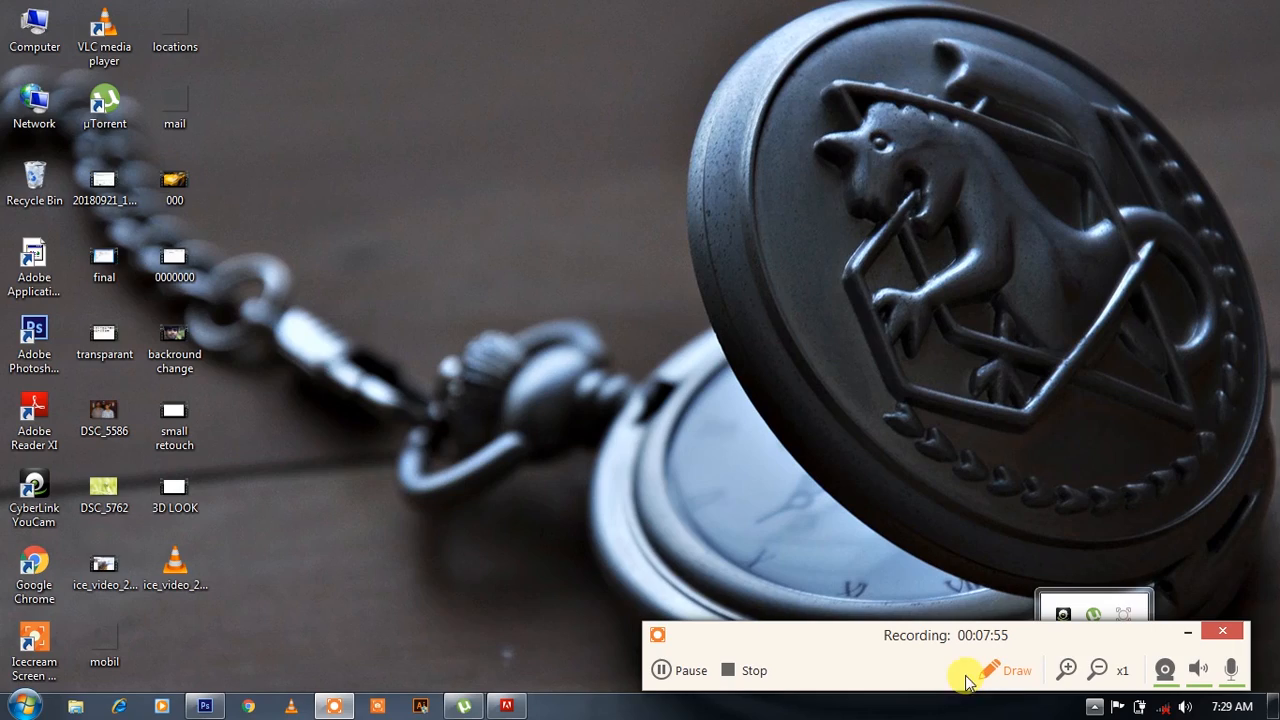
pyautogui.click(732, 666)
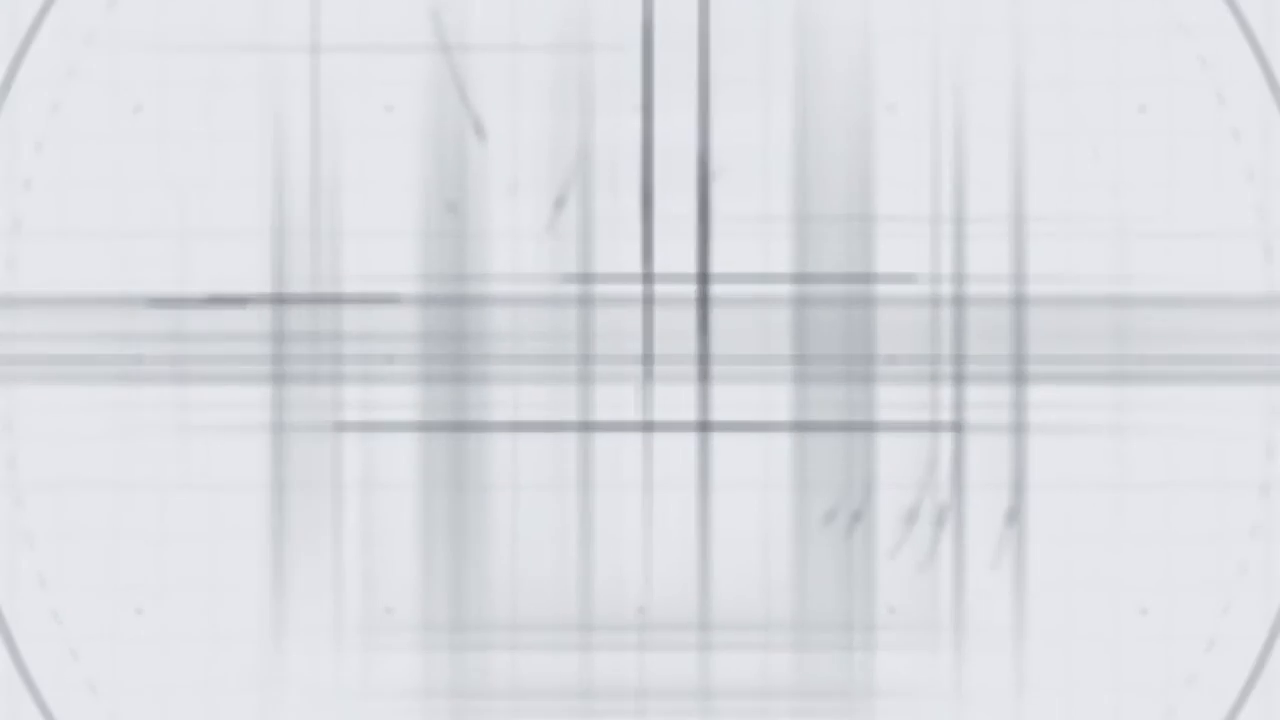